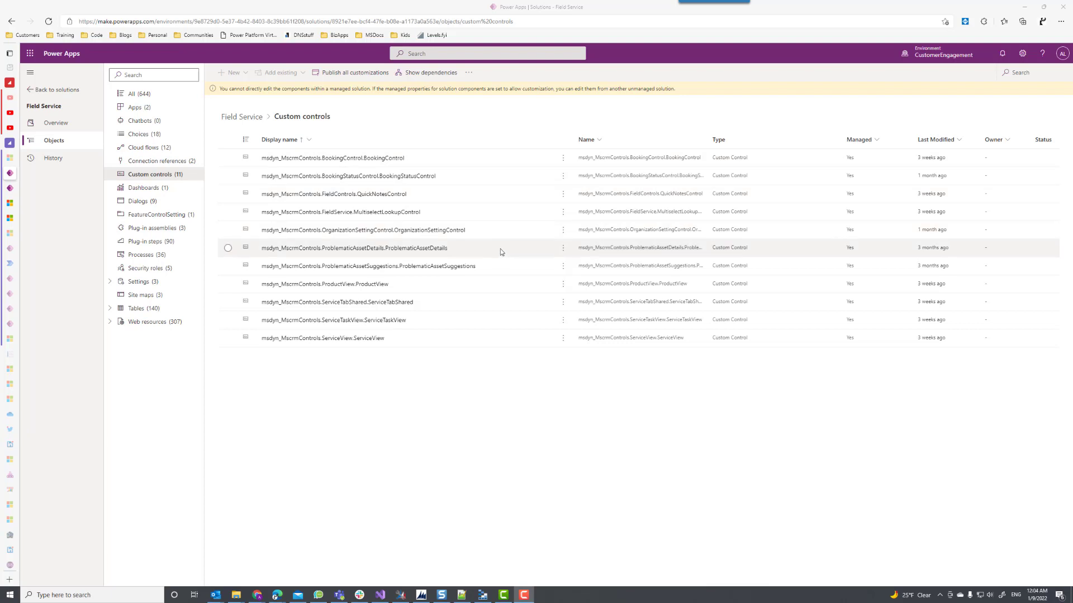
Select the MultiselectLookupControl custom control, then move to the BizApps Solution's Company columns.
{"action": "left_click", "coordinate": [228, 213]}
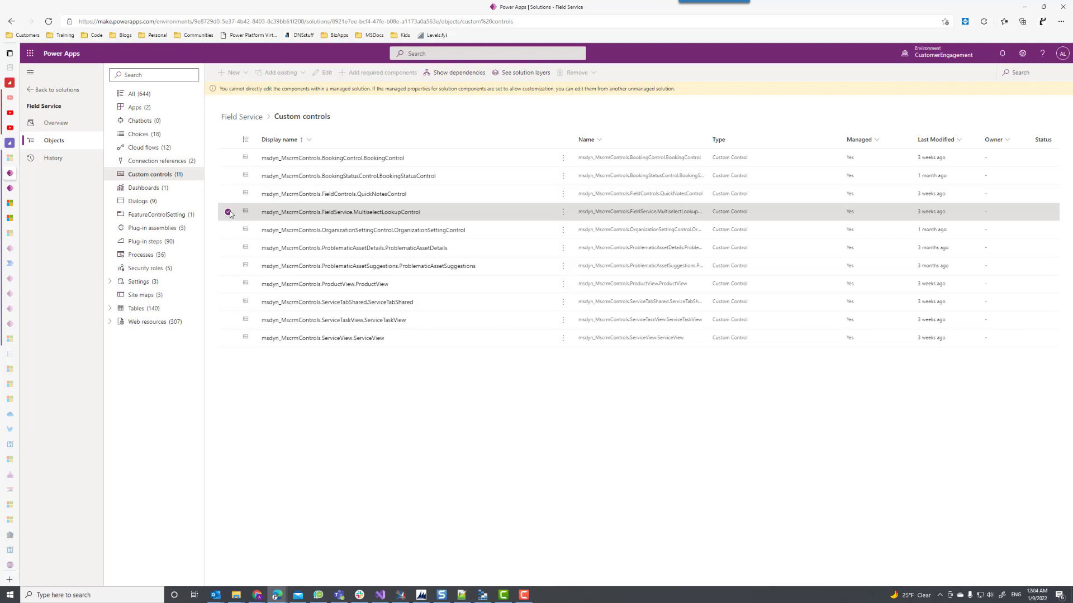
{"action": "left_click", "coordinate": [11, 188]}
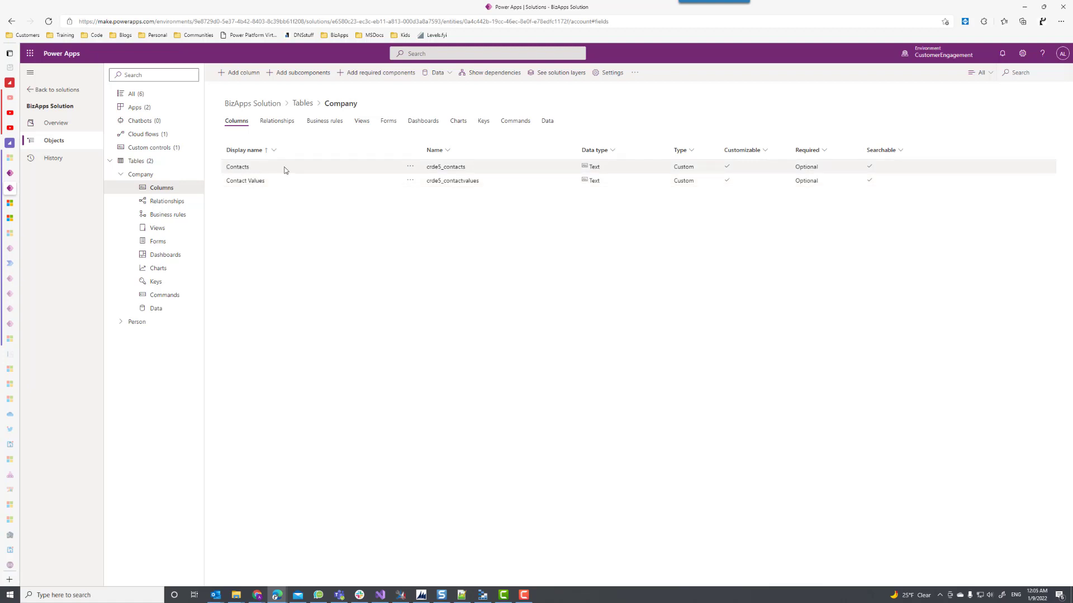
Inspect the Contacts column's advanced options, cancel unchanged, and list the Company table's forms.
{"action": "left_click", "coordinate": [238, 168]}
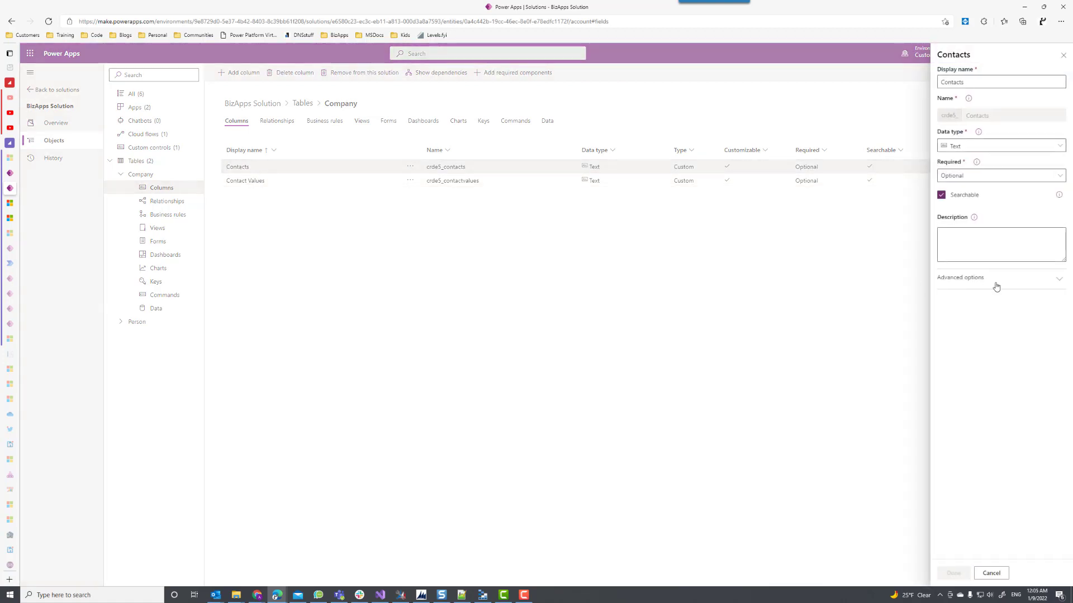
{"action": "left_click", "coordinate": [963, 279]}
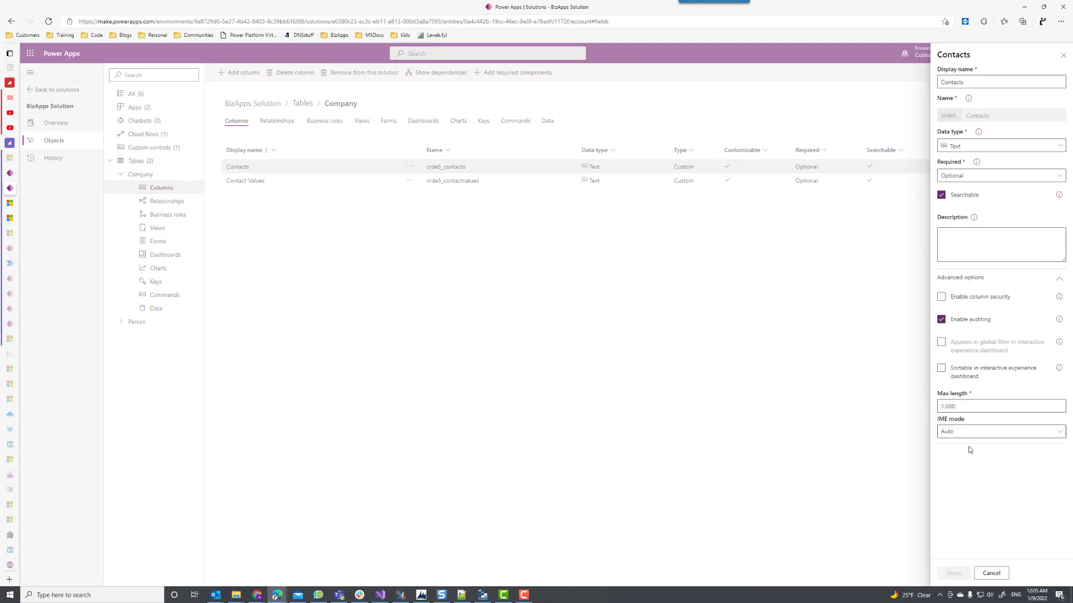
{"action": "left_click", "coordinate": [991, 576]}
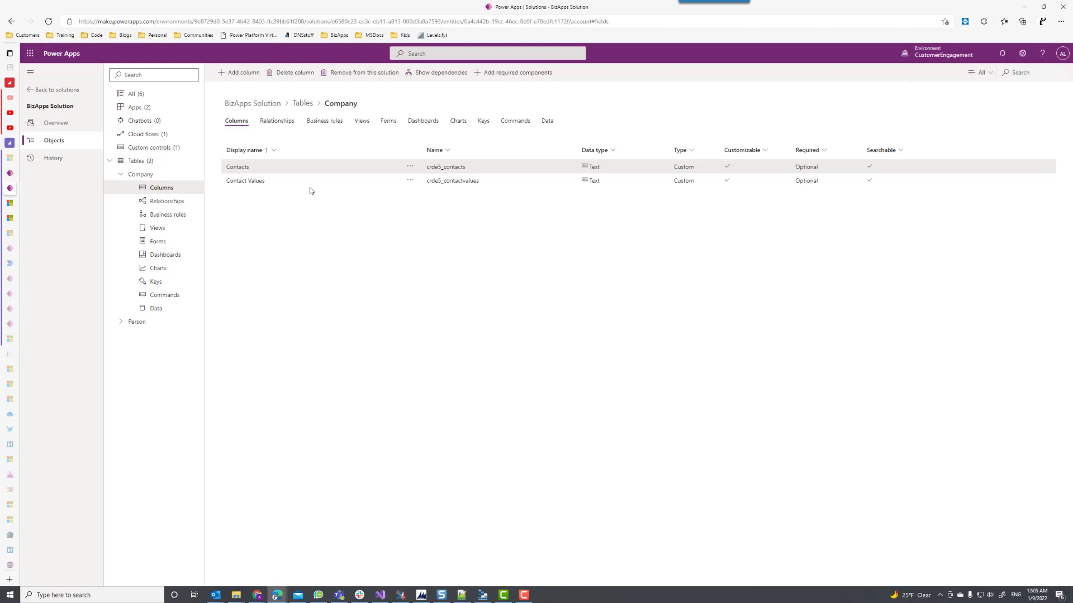
{"action": "left_click", "coordinate": [388, 122]}
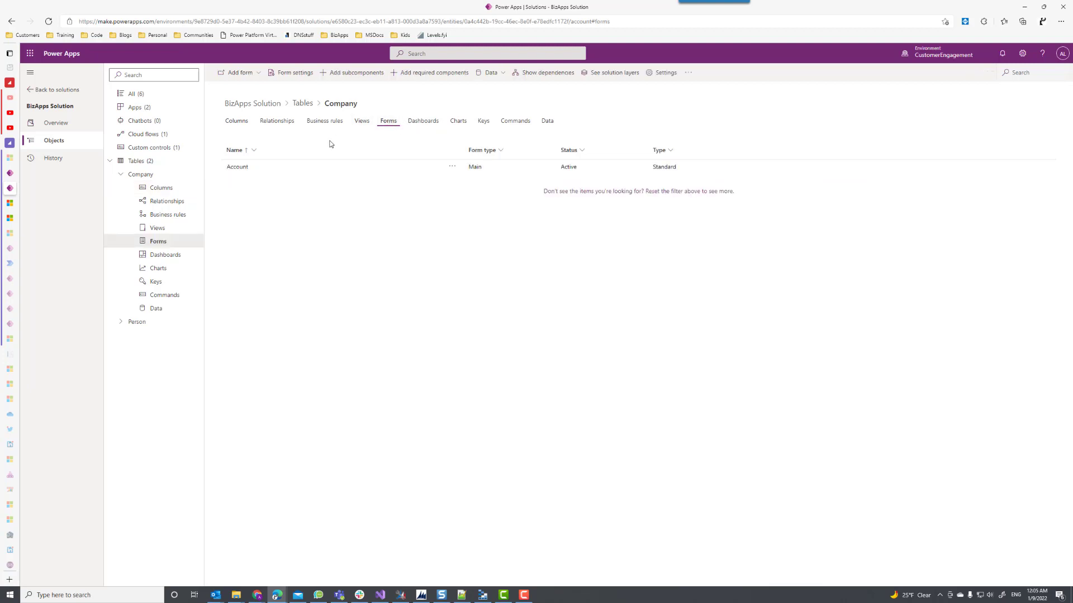
Open the Account main form, inspect its Contacts, Contact Values and Contacts (JSON) fields, then switch to classic.
{"action": "left_click", "coordinate": [237, 168]}
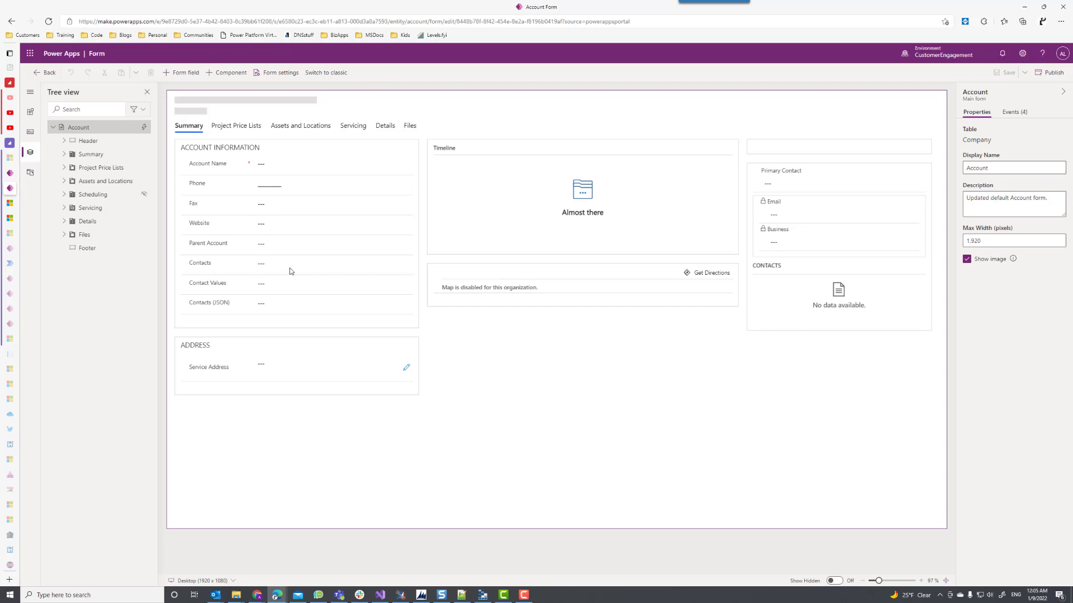
{"action": "left_click", "coordinate": [296, 295]}
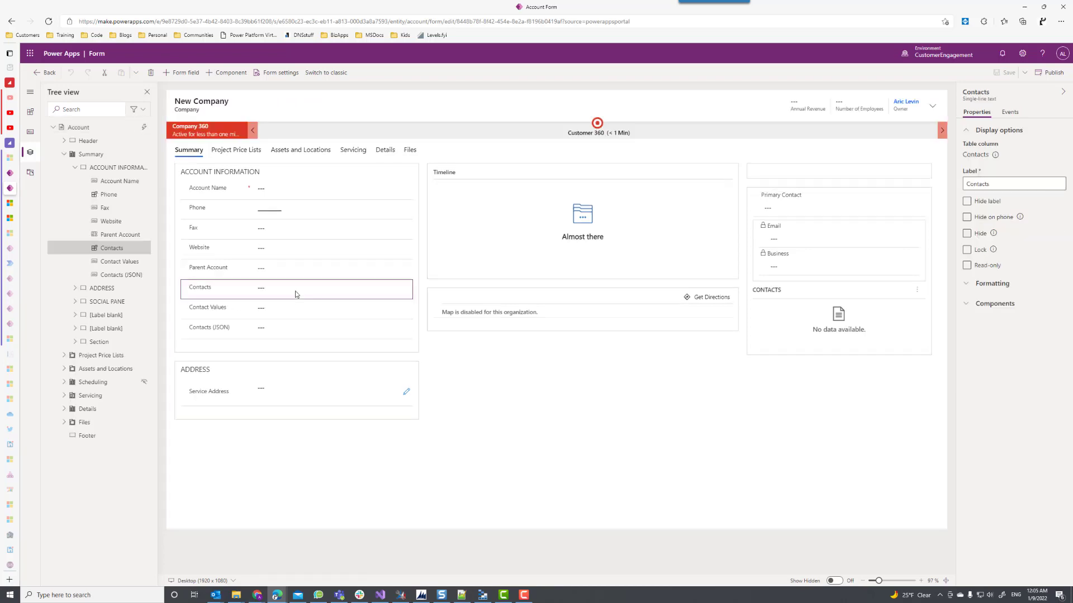
{"action": "left_click", "coordinate": [300, 313]}
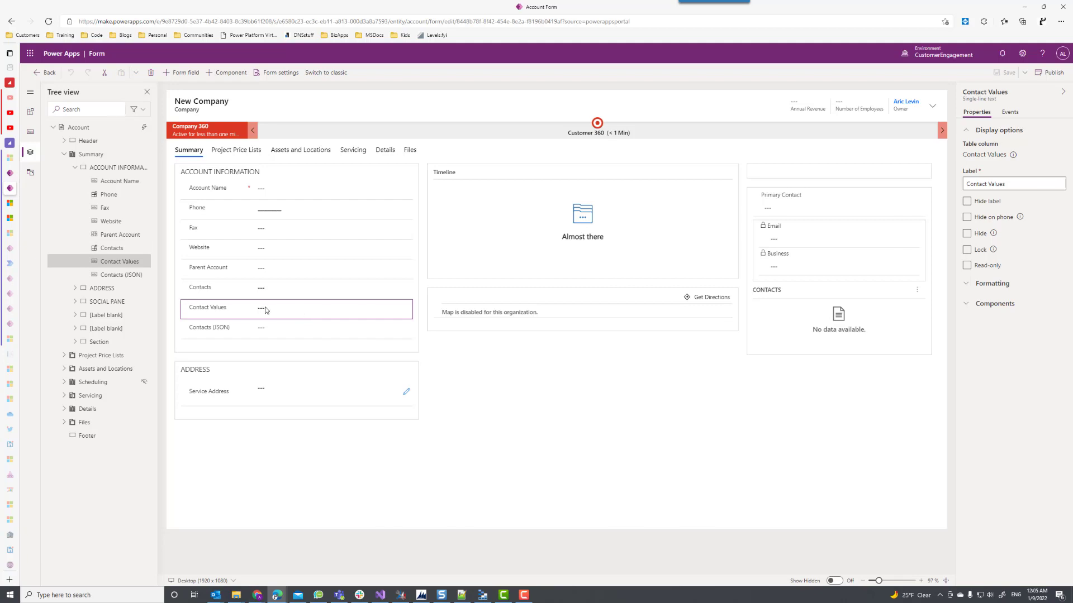
{"action": "left_click", "coordinate": [290, 333]}
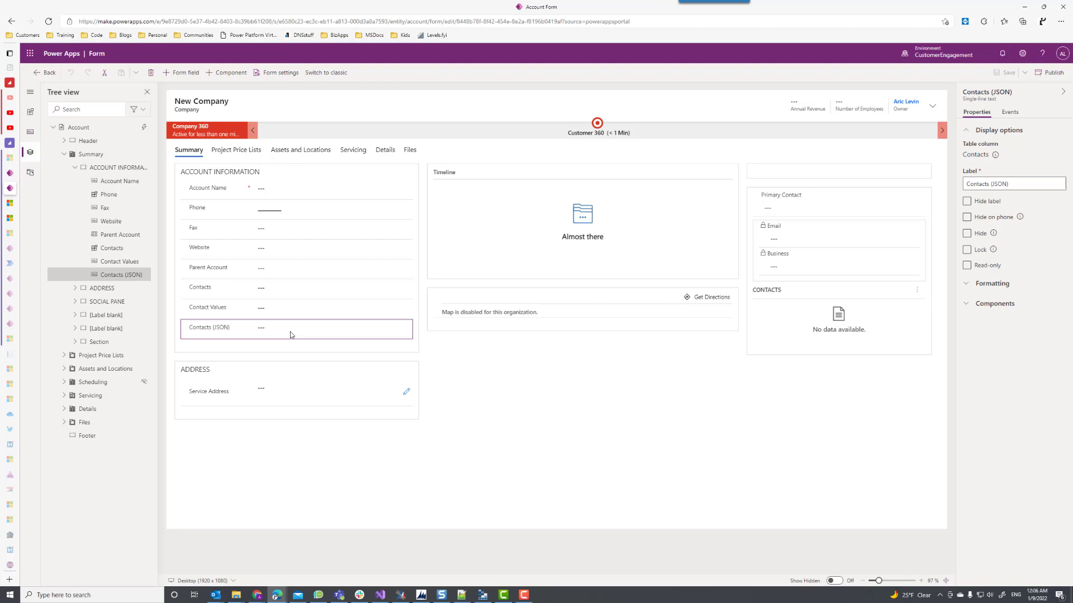
{"action": "left_click", "coordinate": [299, 291]}
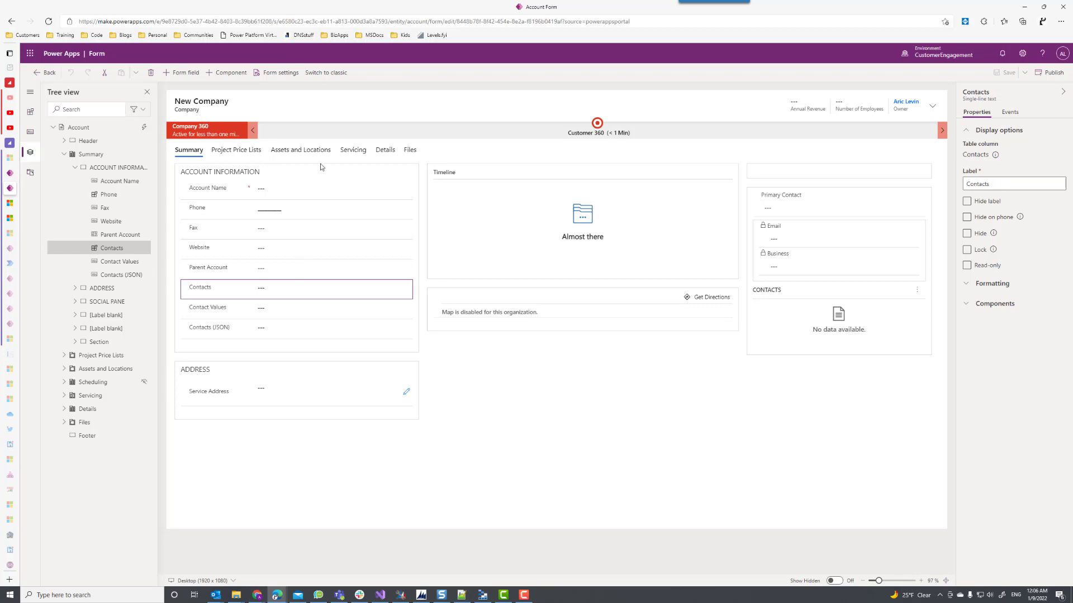
{"action": "left_click", "coordinate": [332, 74]}
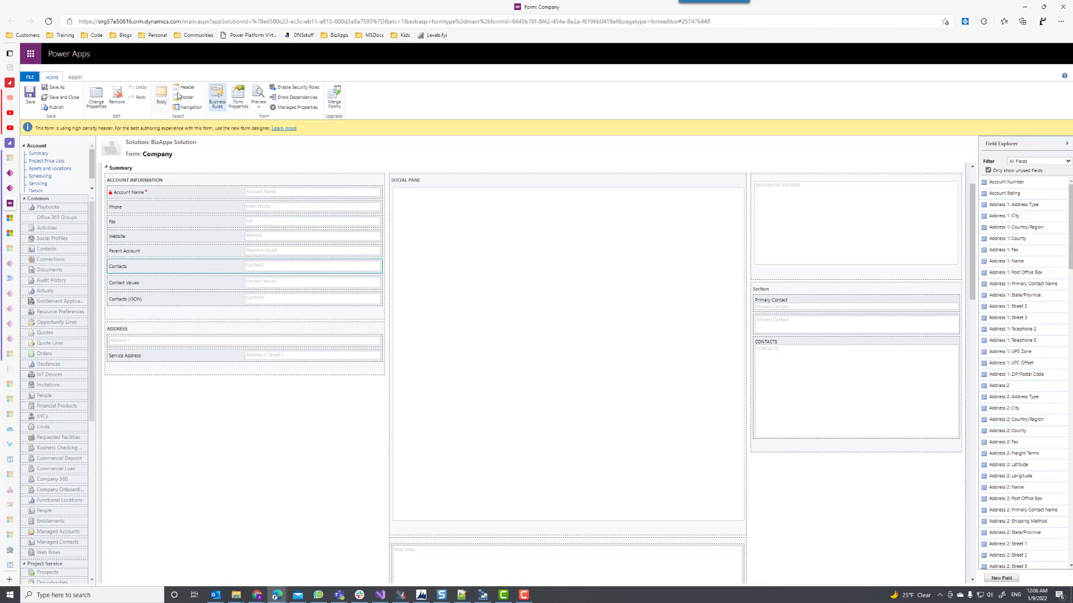
View the selected field's Controls tab in its properties and cancel without changes.
{"action": "left_click", "coordinate": [96, 101]}
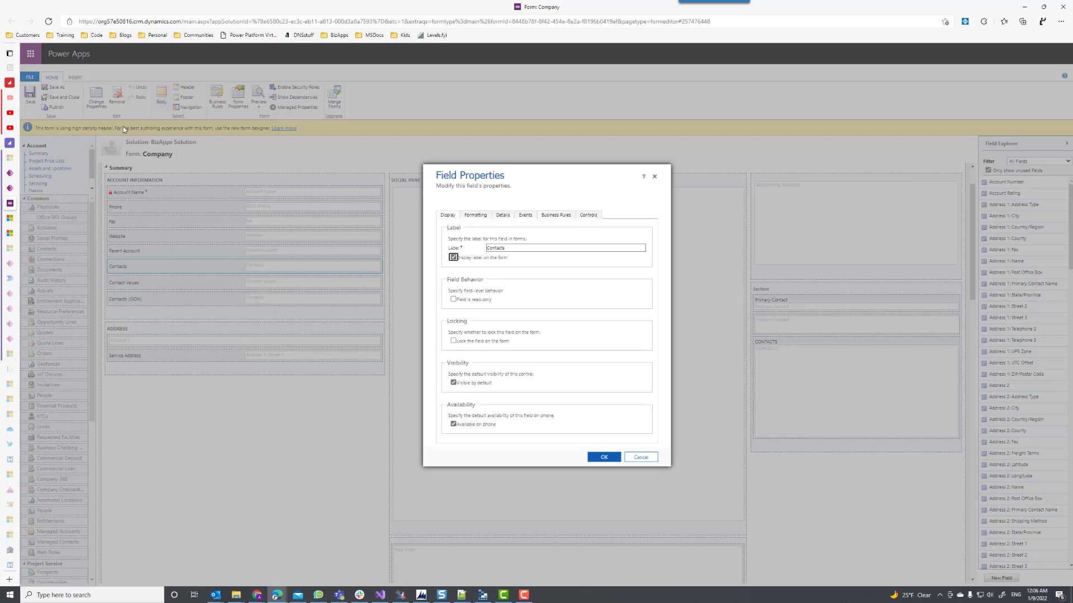
{"action": "left_click", "coordinate": [589, 217]}
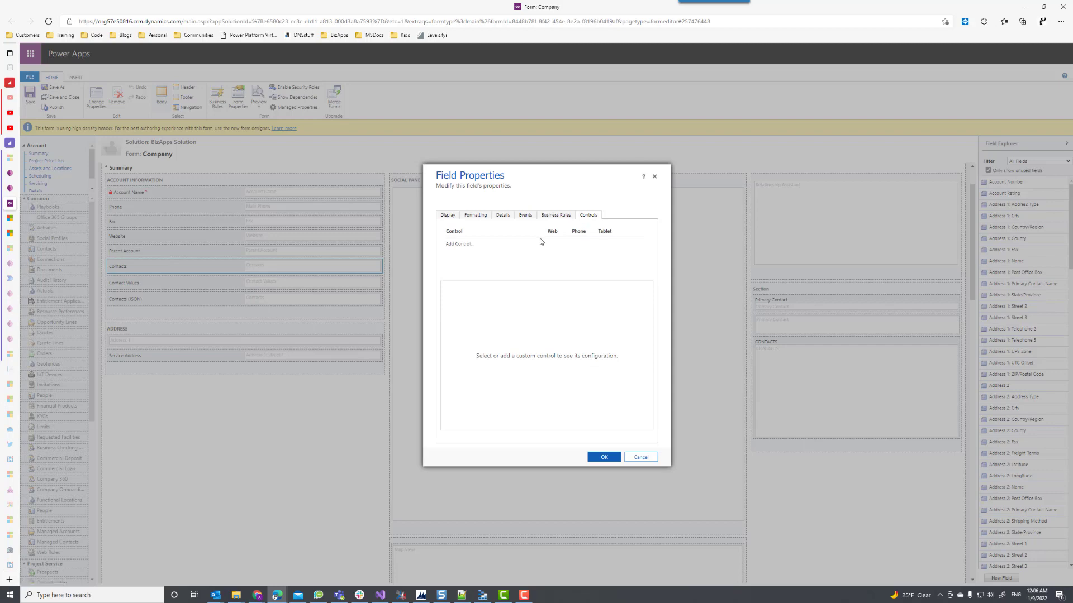
{"action": "left_click", "coordinate": [640, 458]}
Review the Contacts field's MultiselectLookupControl properties, including defaultSelectedRecords, then cancel and return to Dynamics 365.
{"action": "double_click", "coordinate": [199, 273]}
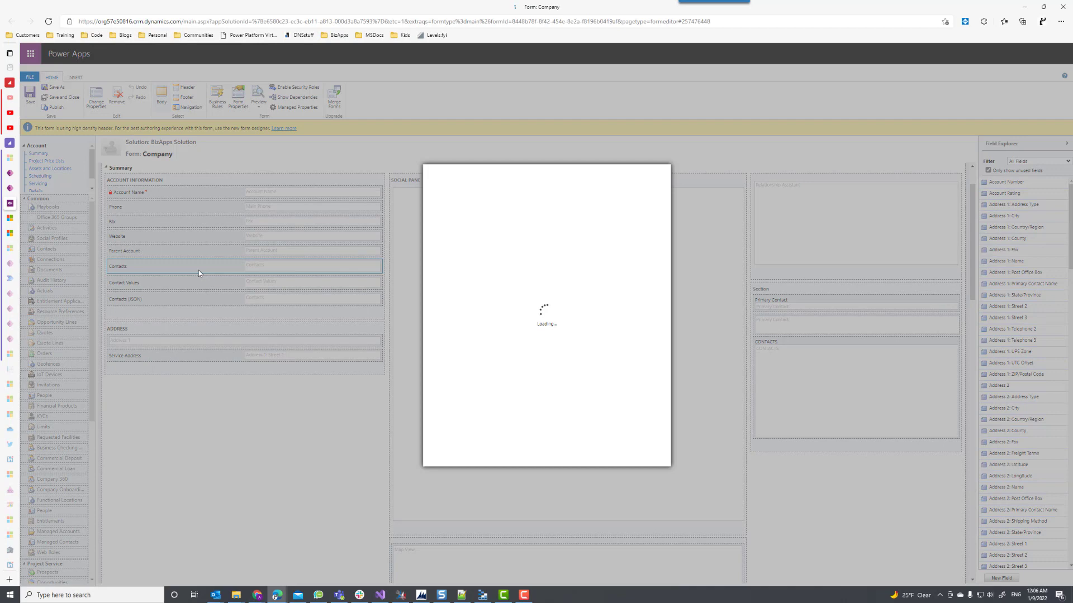
{"action": "left_click", "coordinate": [588, 215]}
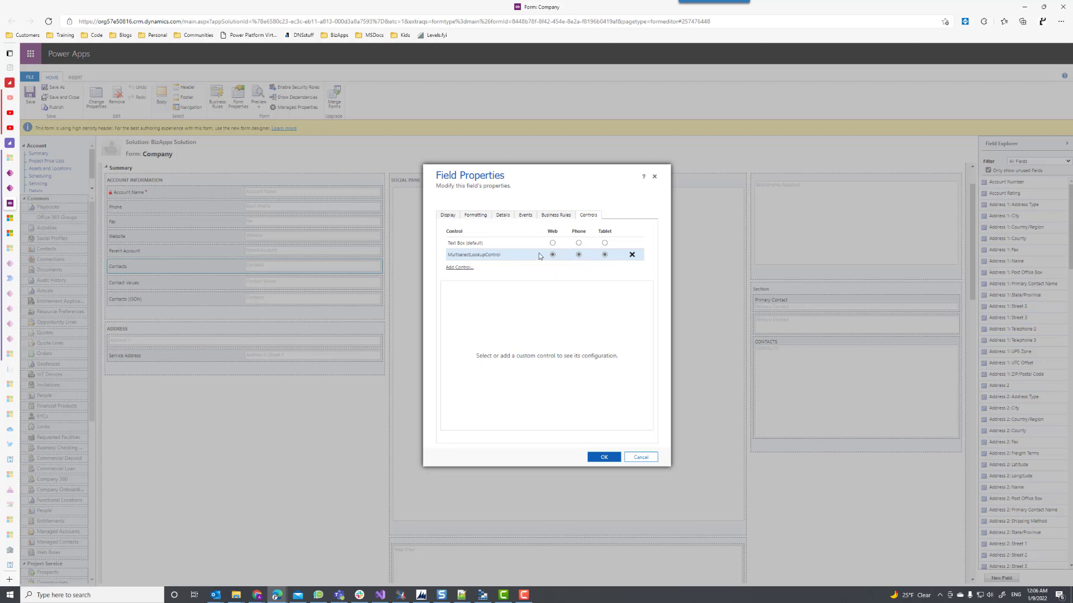
{"action": "left_click", "coordinate": [480, 258]}
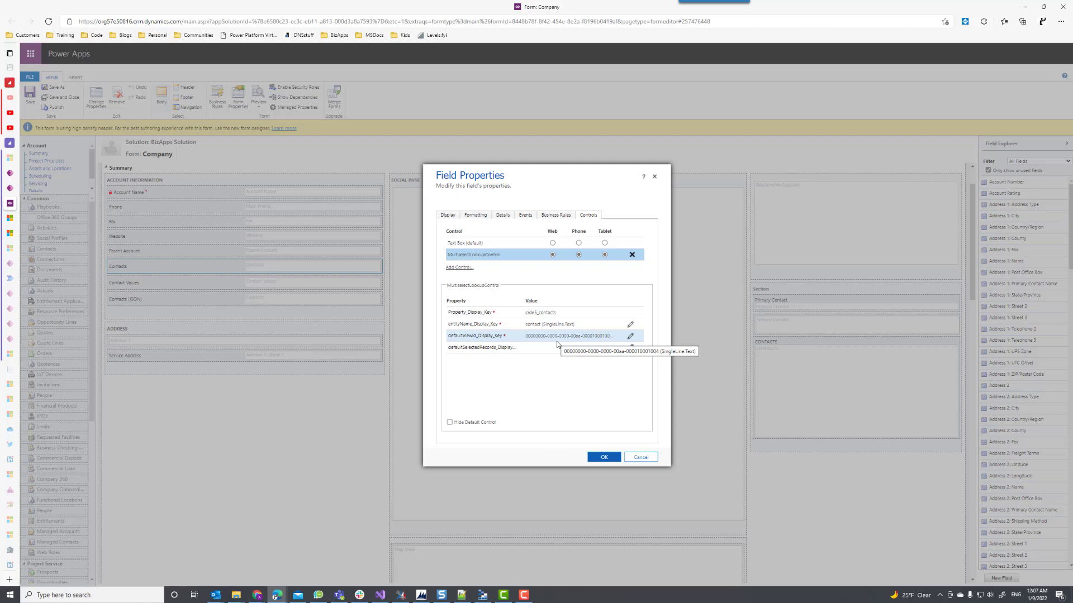
{"action": "left_click", "coordinate": [556, 345]}
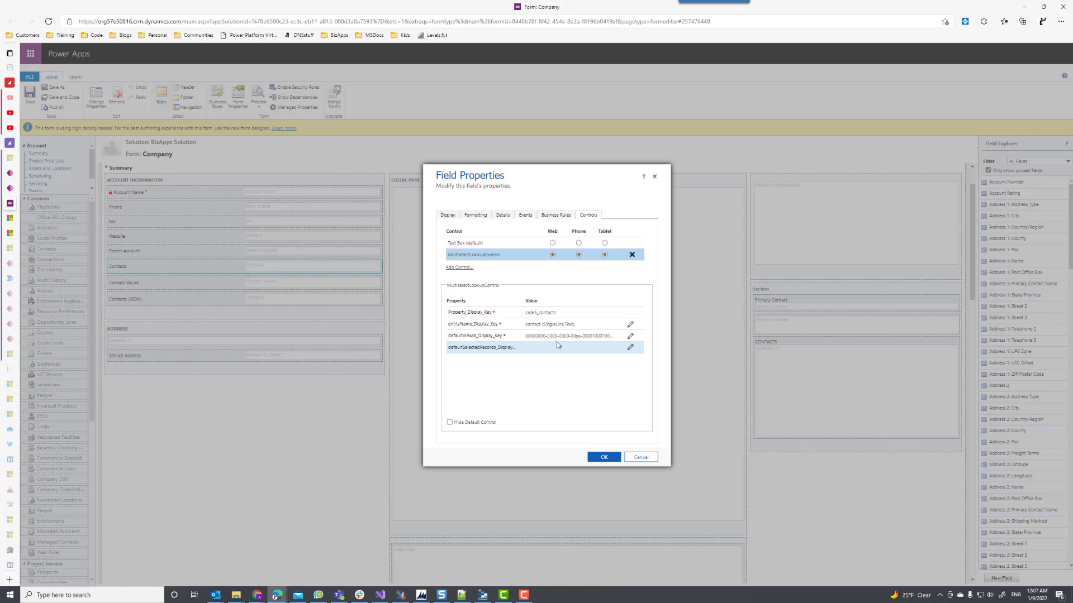
{"action": "left_click", "coordinate": [641, 458]}
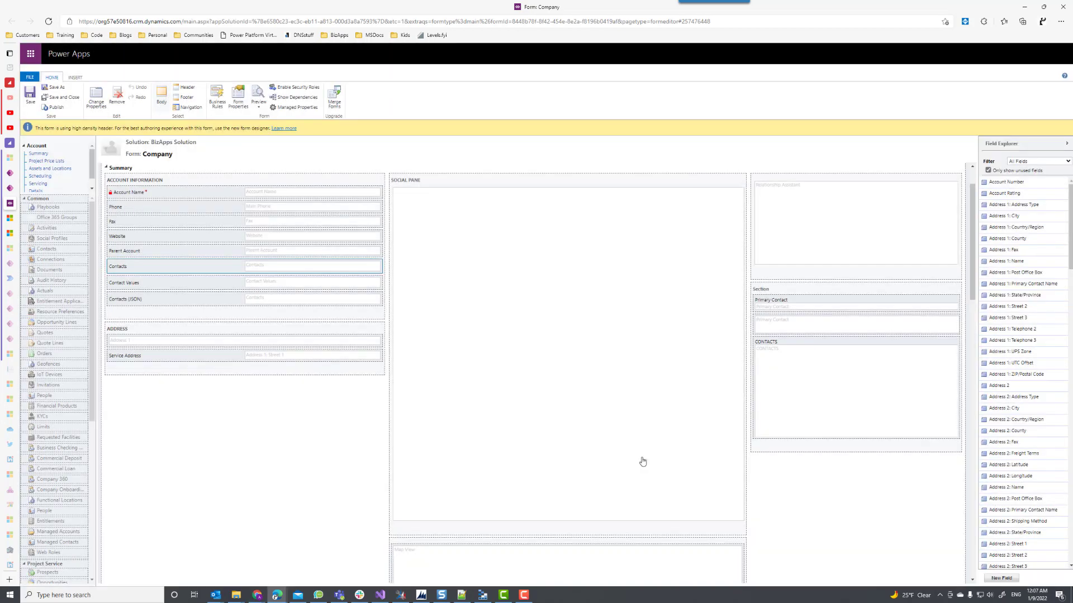
{"action": "left_click", "coordinate": [8, 218]}
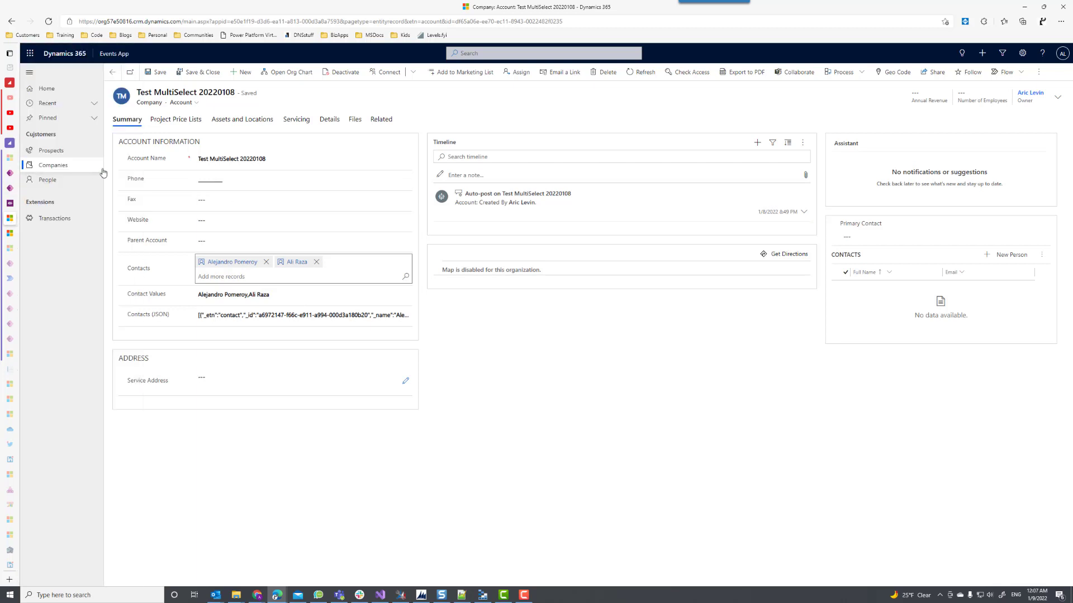
Create a new Company record named 'Avengers'.
{"action": "left_click", "coordinate": [64, 169]}
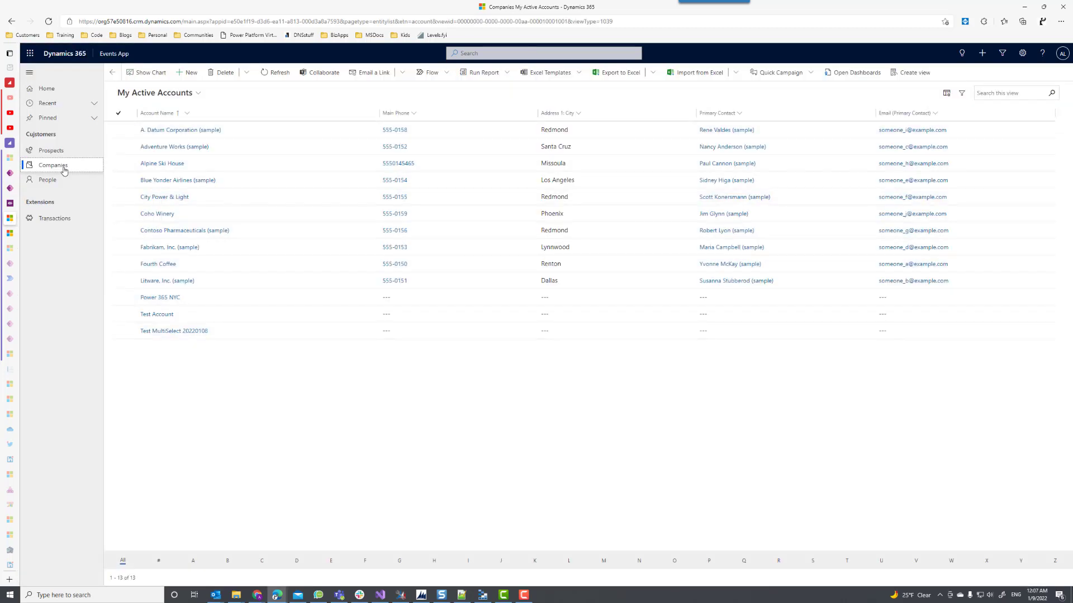
{"action": "left_click", "coordinate": [189, 73]}
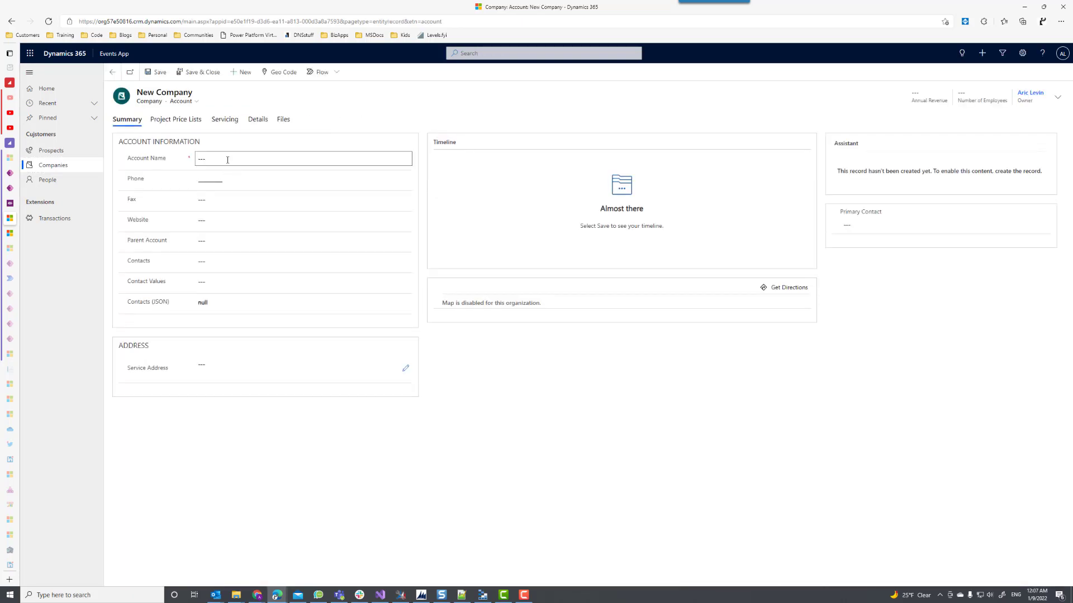
{"action": "type", "text": "ven"}
{"action": "type", "text": "g"}
{"action": "key", "text": "BackSpace"}
{"action": "type", "text": "ngers"}
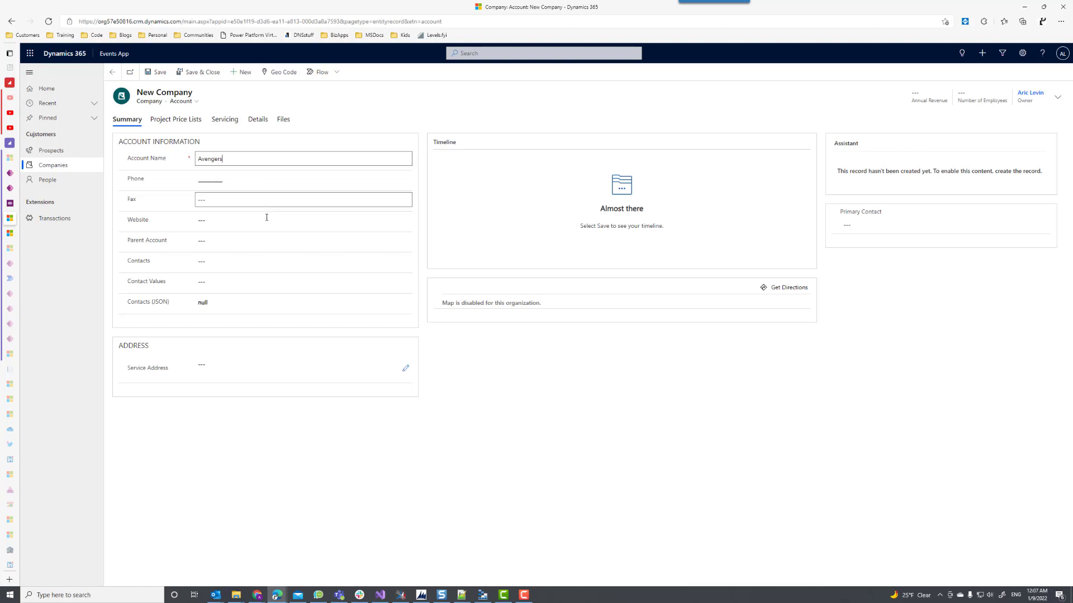
Add three recent contacts to the Contacts field and save the record.
{"action": "left_click", "coordinate": [215, 262]}
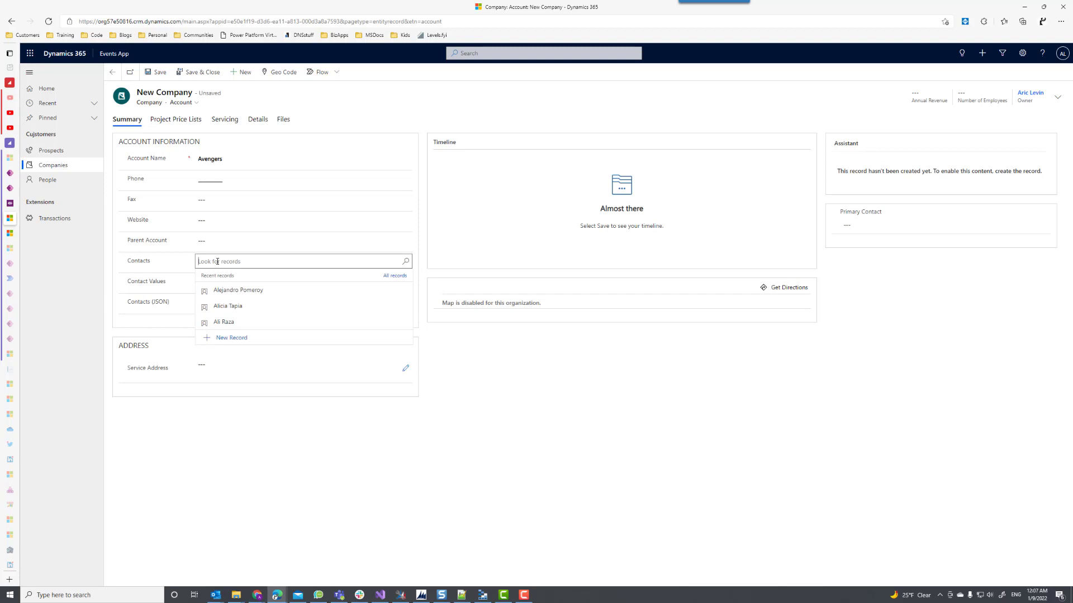
{"action": "left_click", "coordinate": [264, 307]}
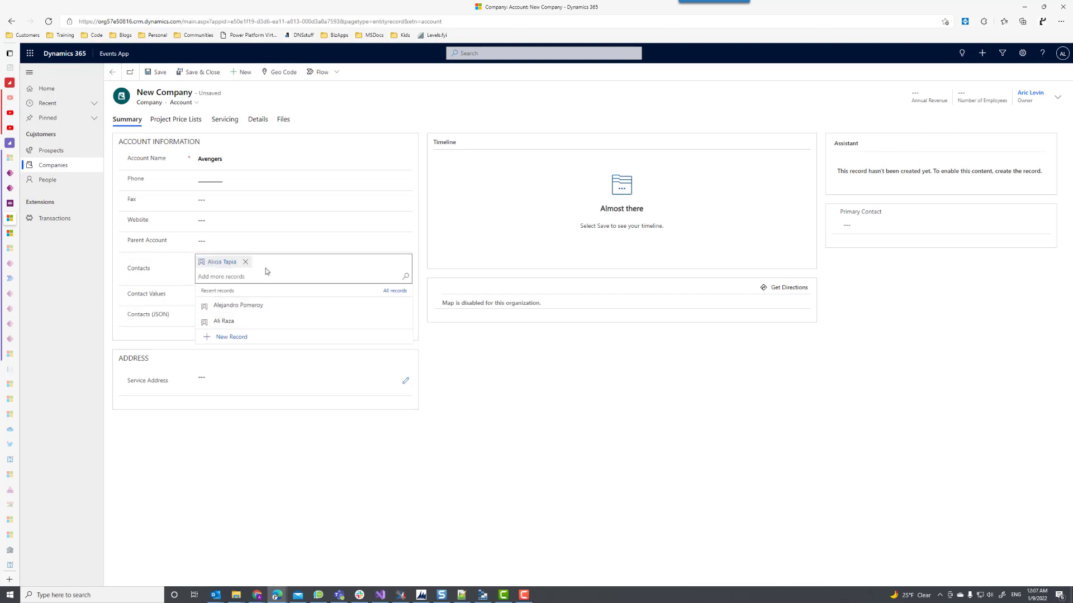
{"action": "left_click", "coordinate": [243, 306]}
{"action": "left_click", "coordinate": [245, 306]}
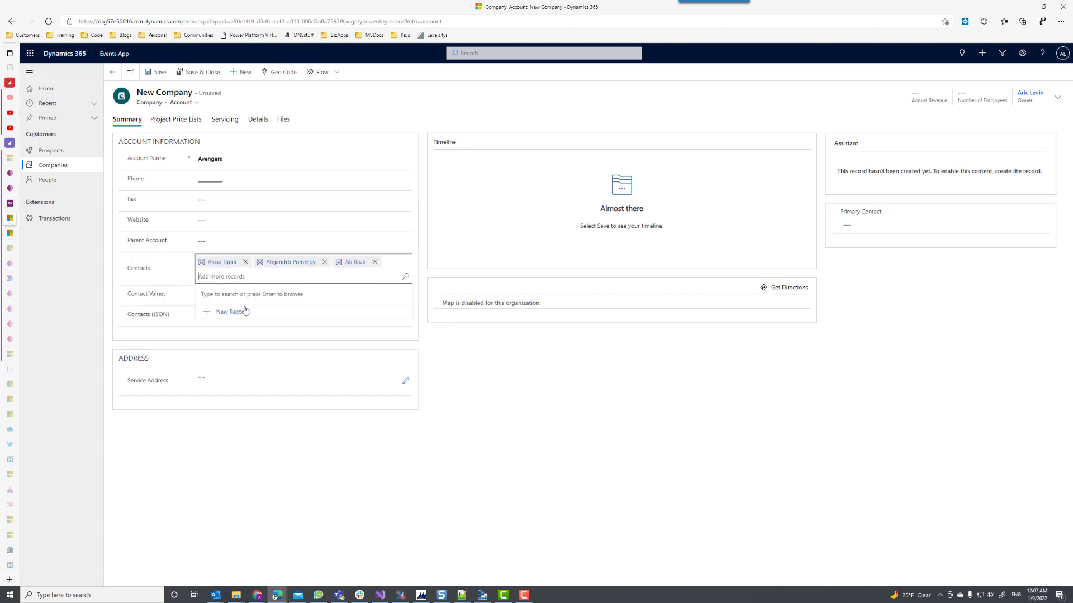
{"action": "left_click", "coordinate": [160, 72]}
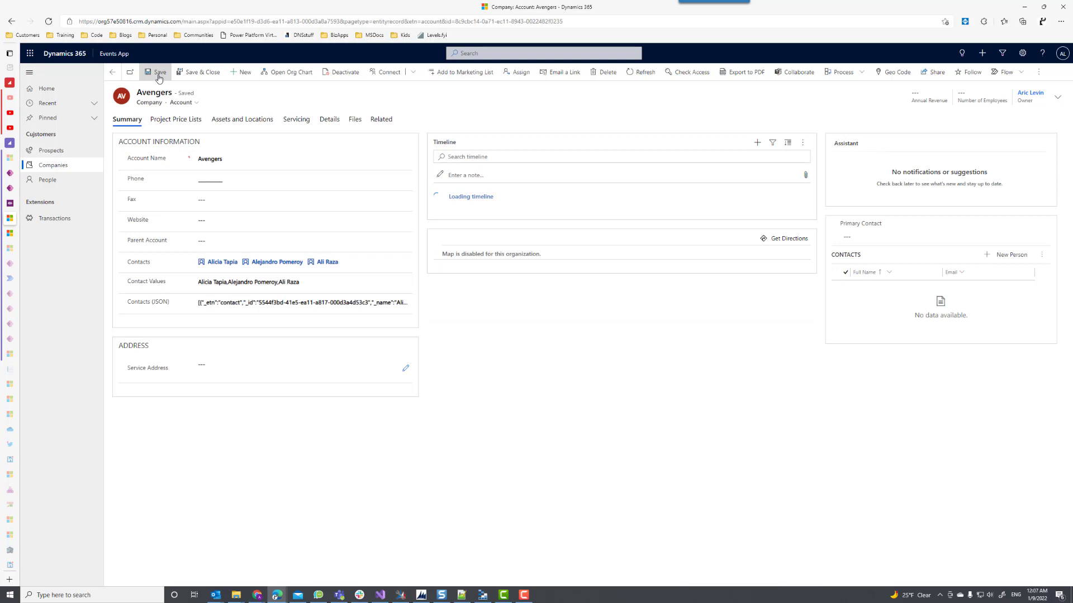
{"action": "left_click", "coordinate": [200, 266]}
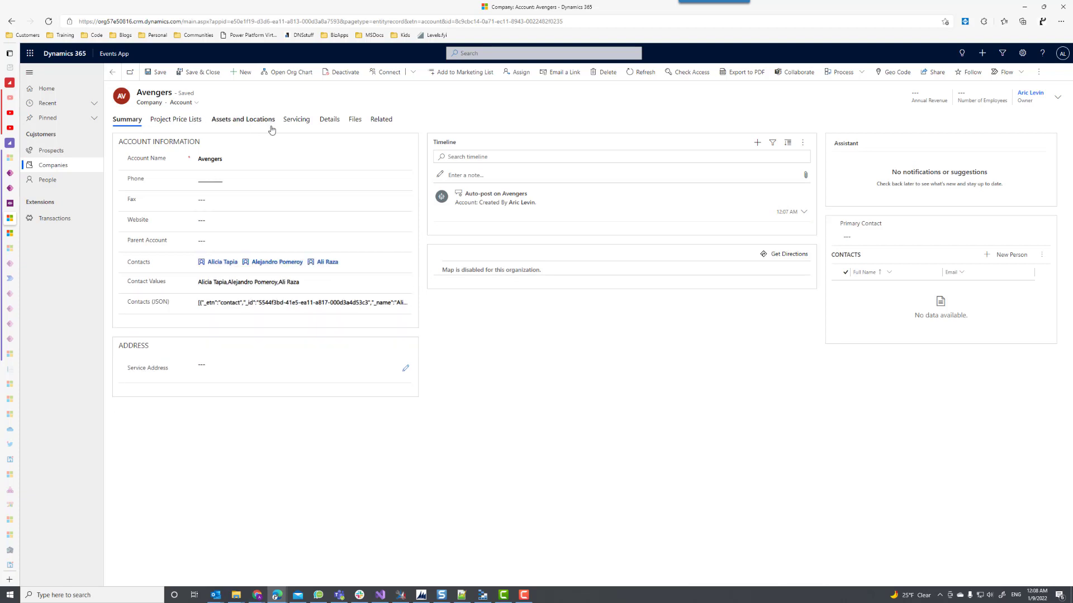
Open Advanced Find and set Look for to People.
{"action": "left_click", "coordinate": [1003, 54]}
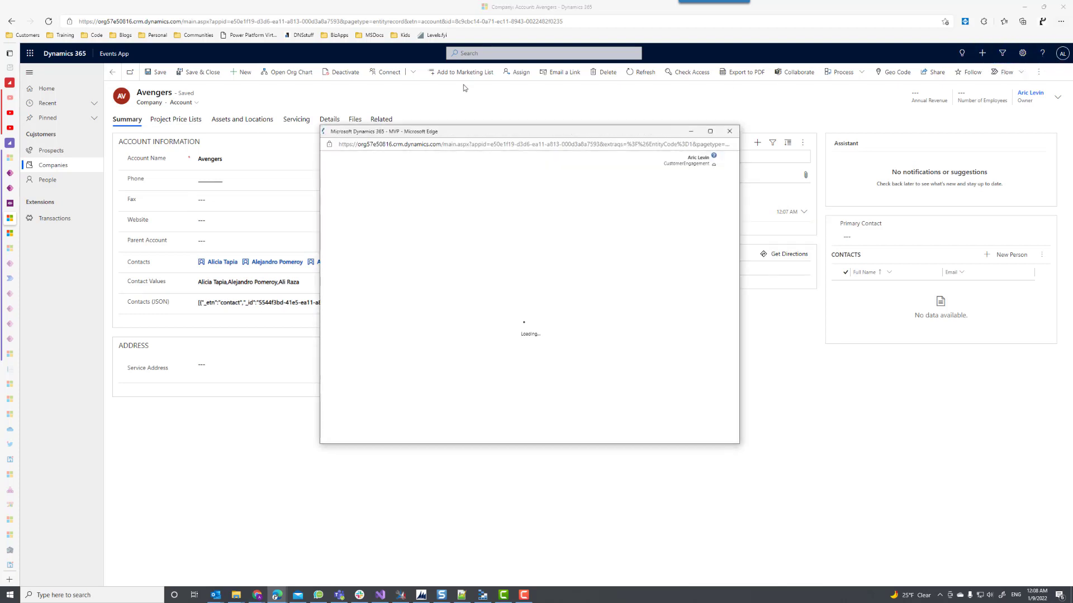
{"action": "left_click_drag", "start_coordinate": [456, 134], "coordinate": [619, 114]}
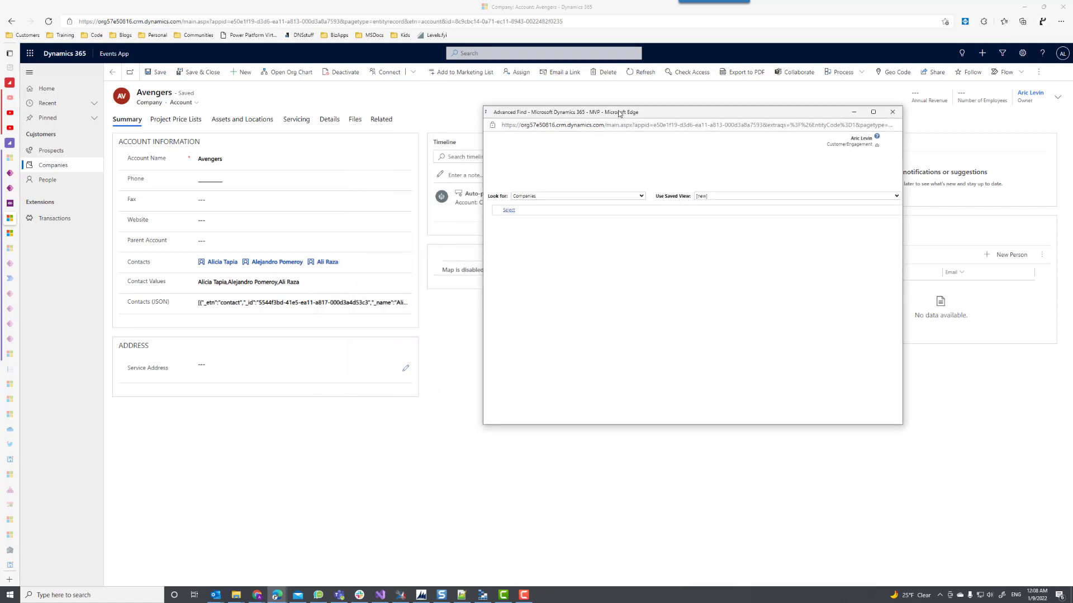
{"action": "left_click", "coordinate": [572, 196]}
{"action": "scroll", "coordinate": [572, 288], "scroll_direction": "up", "scroll_amount": 3}
{"action": "scroll", "coordinate": [565, 290], "scroll_direction": "down", "scroll_amount": 7}
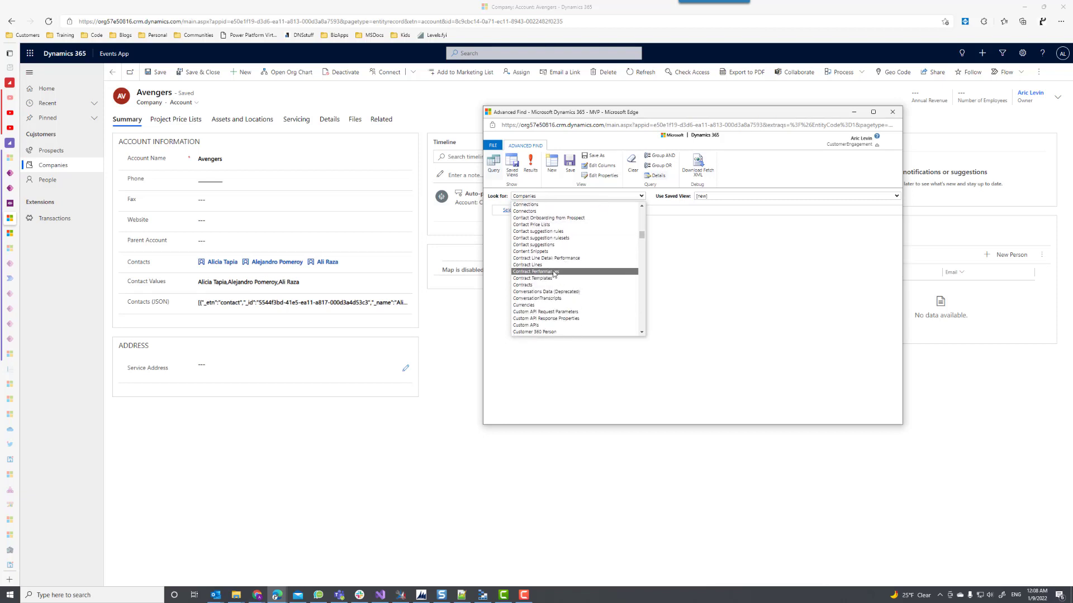
{"action": "scroll", "coordinate": [551, 257], "scroll_direction": "down", "scroll_amount": 8}
{"action": "scroll", "coordinate": [551, 257], "scroll_direction": "down", "scroll_amount": 20}
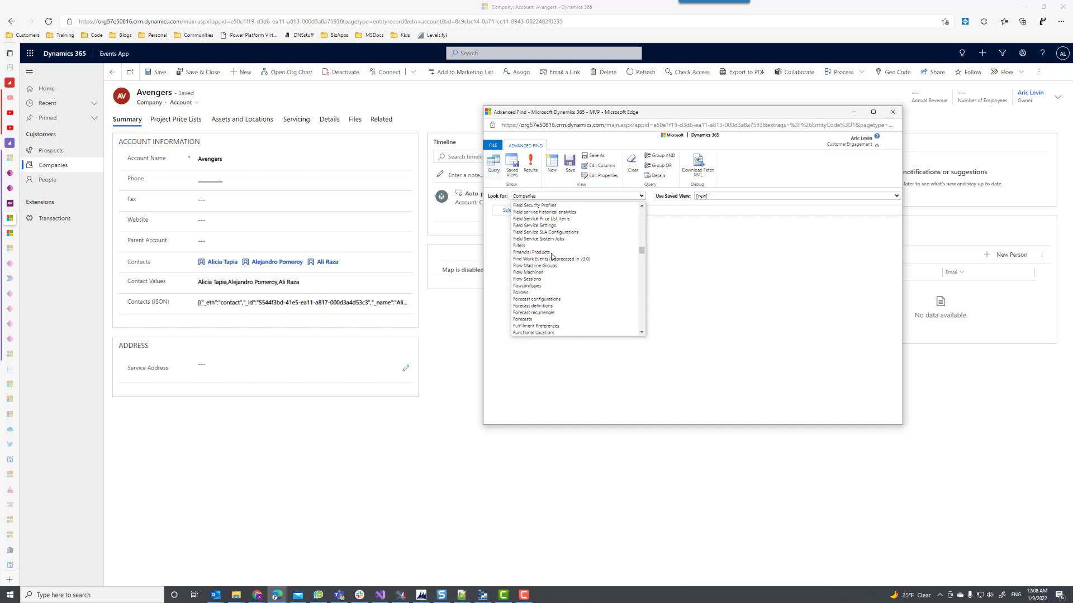
{"action": "scroll", "coordinate": [551, 257], "scroll_direction": "down", "scroll_amount": 15}
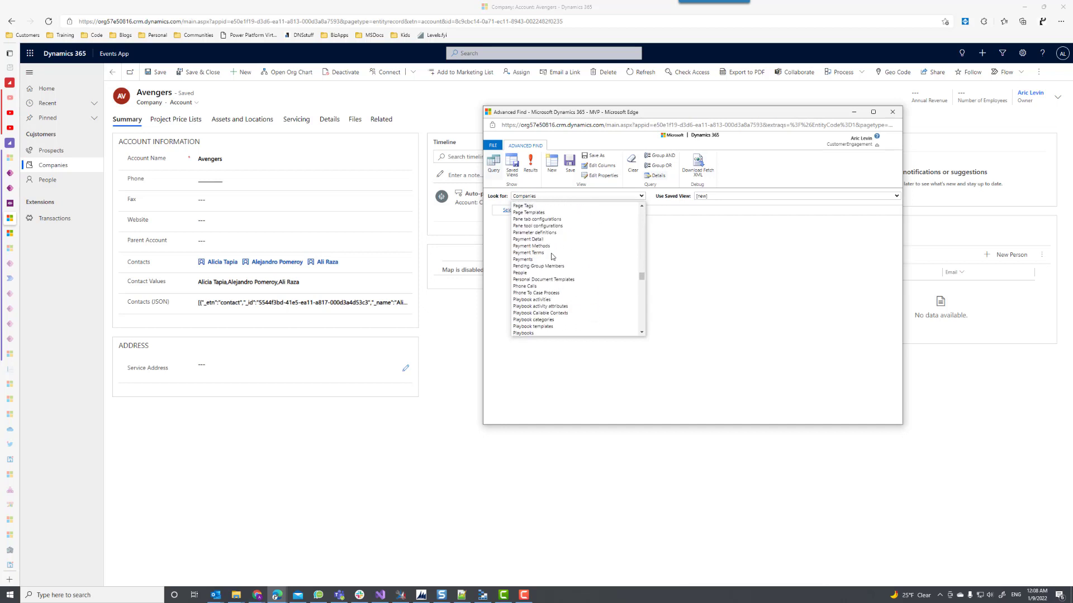
{"action": "scroll", "coordinate": [552, 257], "scroll_direction": "up", "scroll_amount": 1}
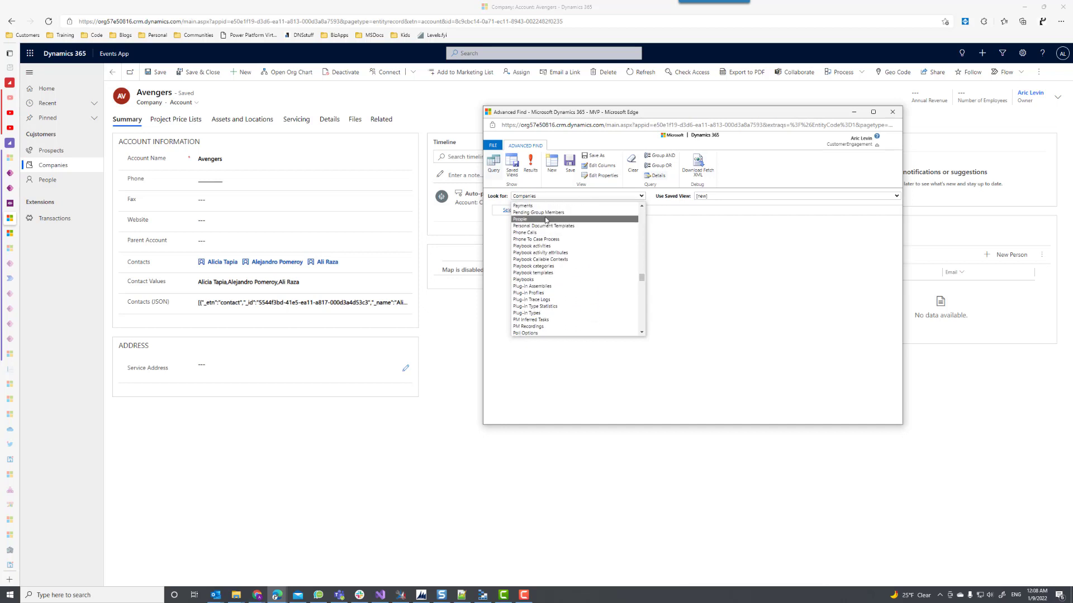
{"action": "left_click", "coordinate": [556, 218]}
Add a condition on the related Companies' Company field.
{"action": "left_click", "coordinate": [509, 210]}
{"action": "scroll", "coordinate": [573, 289], "scroll_direction": "down", "scroll_amount": 20}
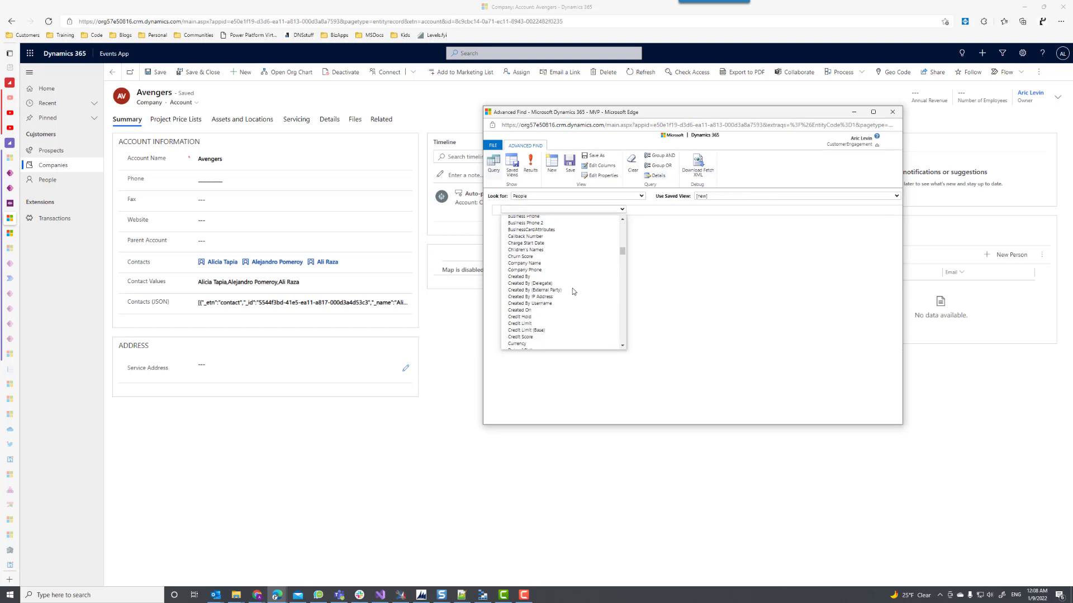
{"action": "scroll", "coordinate": [573, 291], "scroll_direction": "down", "scroll_amount": 10}
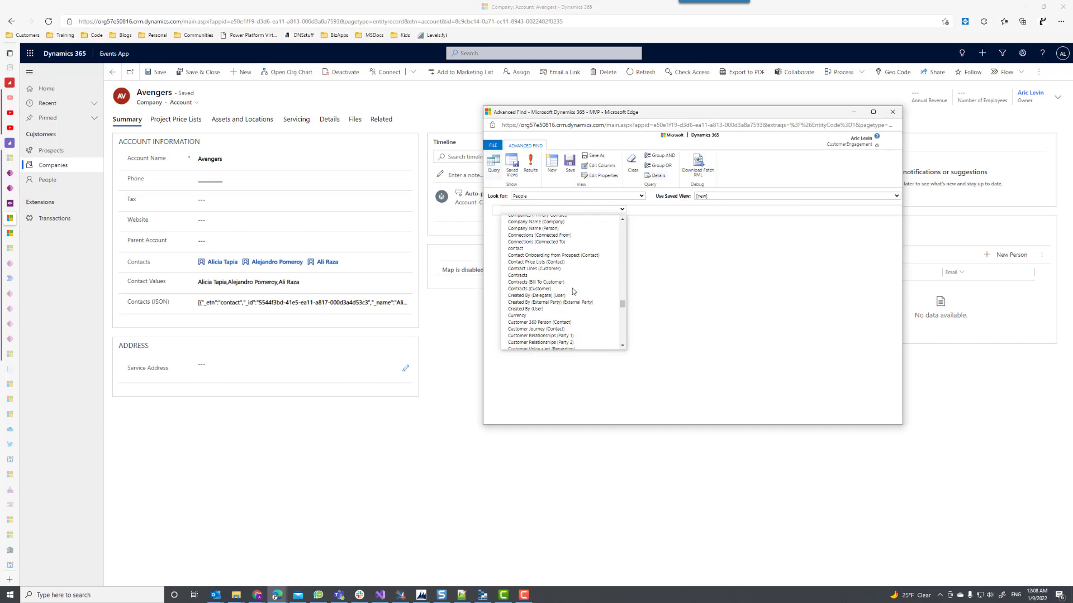
{"action": "scroll", "coordinate": [575, 290], "scroll_direction": "up", "scroll_amount": 2}
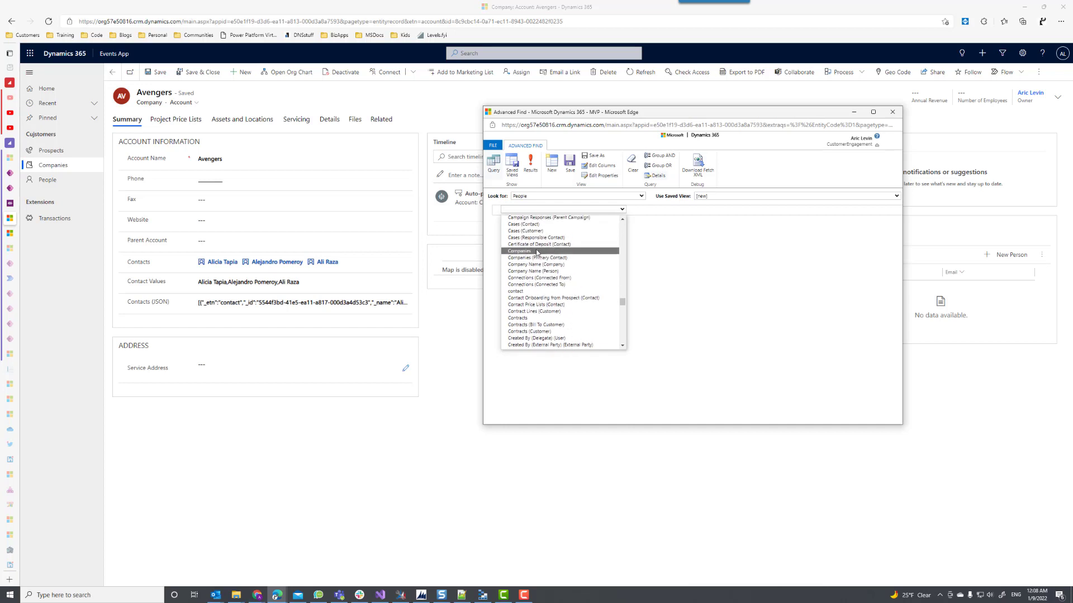
{"action": "left_click", "coordinate": [538, 252]}
{"action": "mouse_move", "coordinate": [556, 235]}
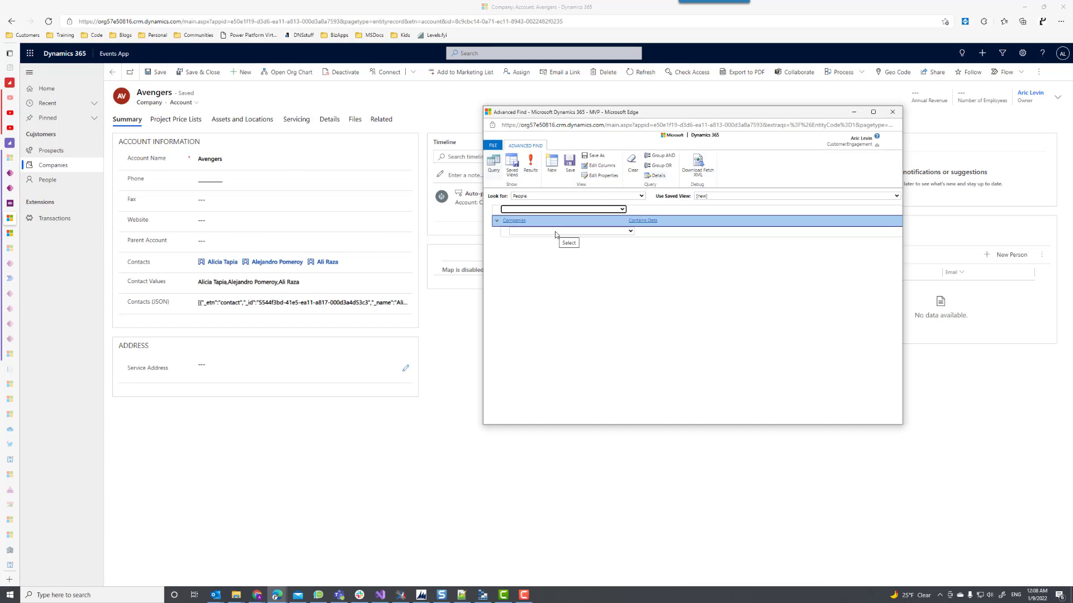
{"action": "left_click", "coordinate": [632, 231]}
{"action": "left_click", "coordinate": [632, 231]}
{"action": "left_click", "coordinate": [599, 231]}
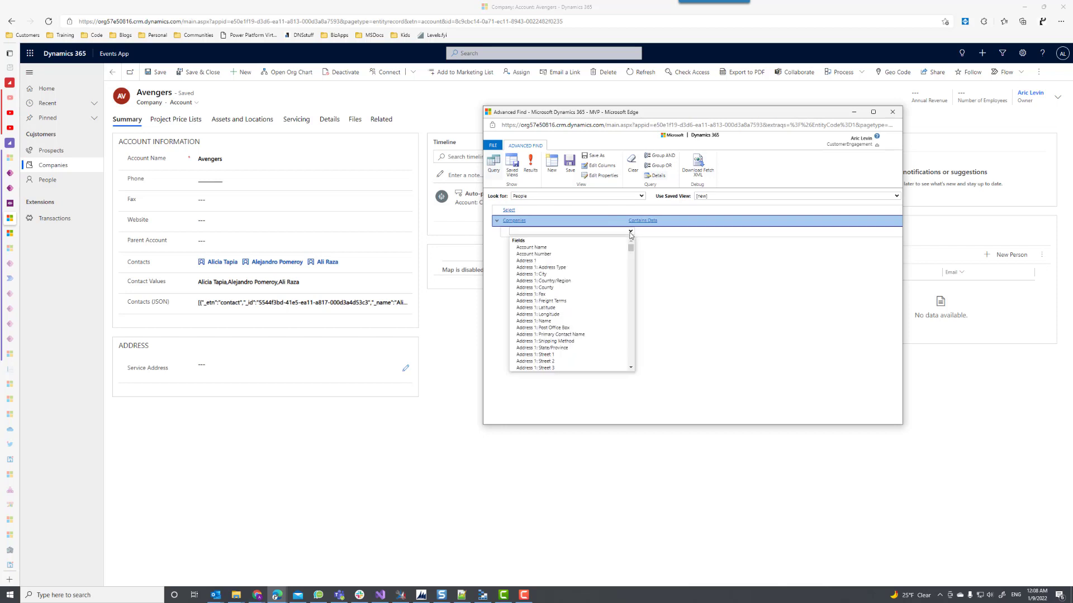
{"action": "scroll", "coordinate": [576, 284], "scroll_direction": "down", "scroll_amount": 10}
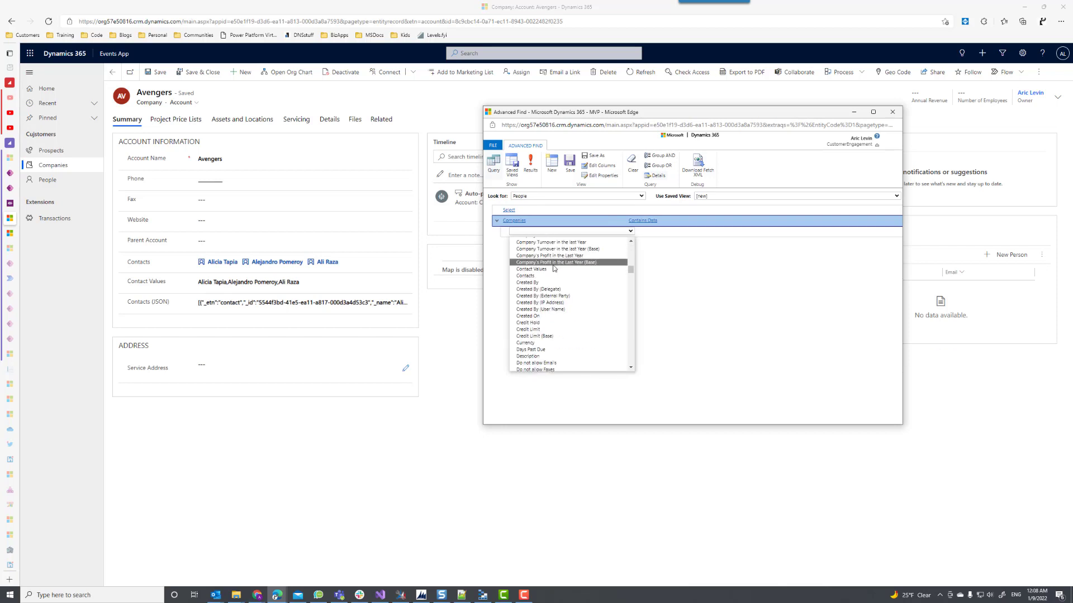
{"action": "scroll", "coordinate": [553, 279], "scroll_direction": "up", "scroll_amount": 2}
{"action": "left_click", "coordinate": [553, 259]}
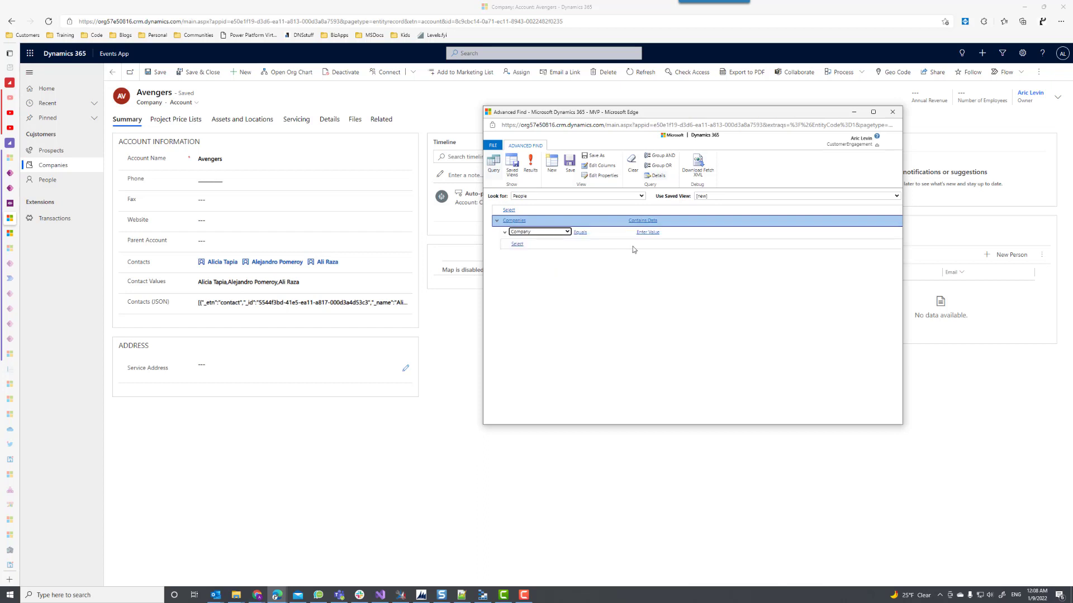
Set the condition to Equals 'Avengers' and run the query for results.
{"action": "left_click", "coordinate": [666, 232]}
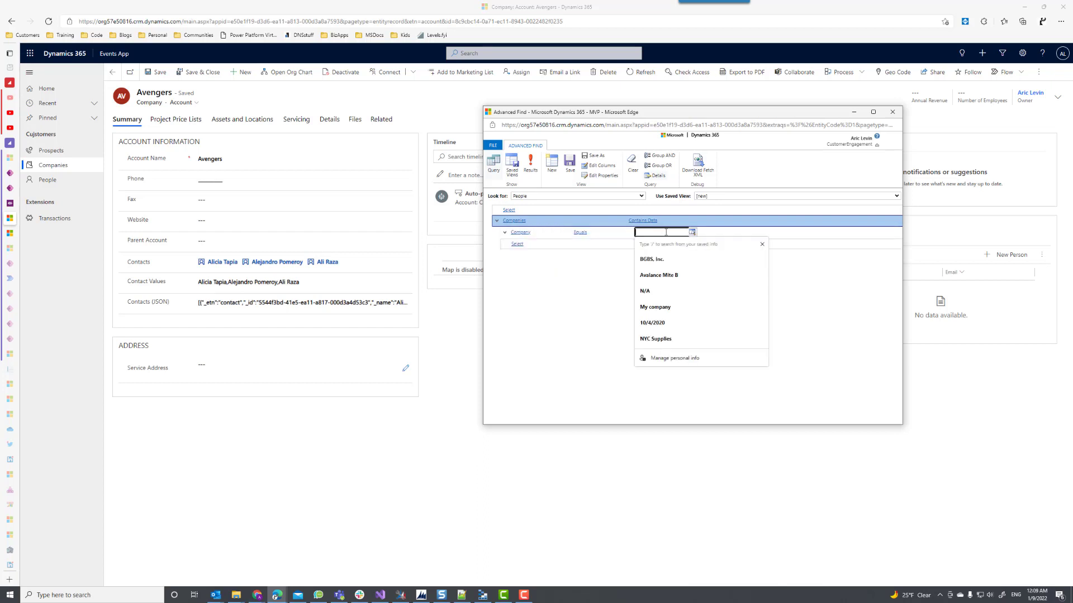
{"action": "type", "text": "avenger"}
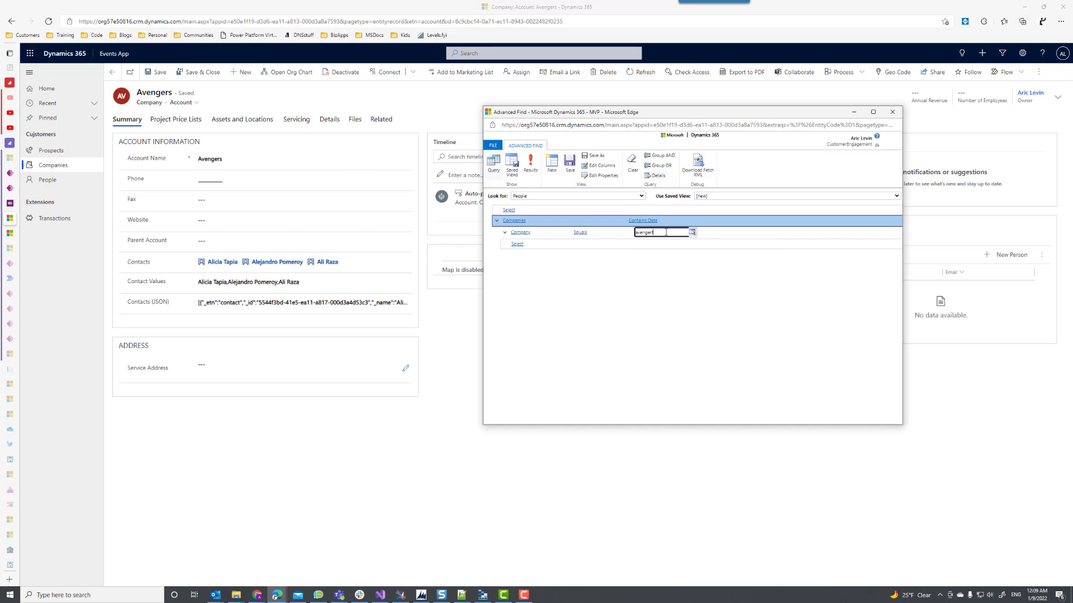
{"action": "type", "text": "s"}
{"action": "left_click", "coordinate": [517, 244]}
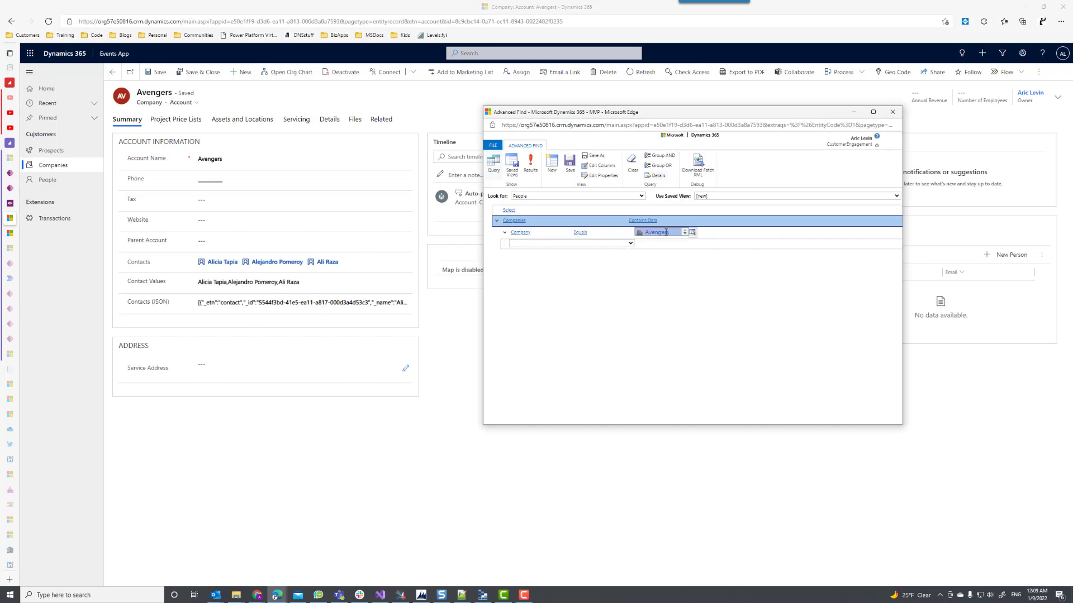
{"action": "left_click", "coordinate": [529, 170]}
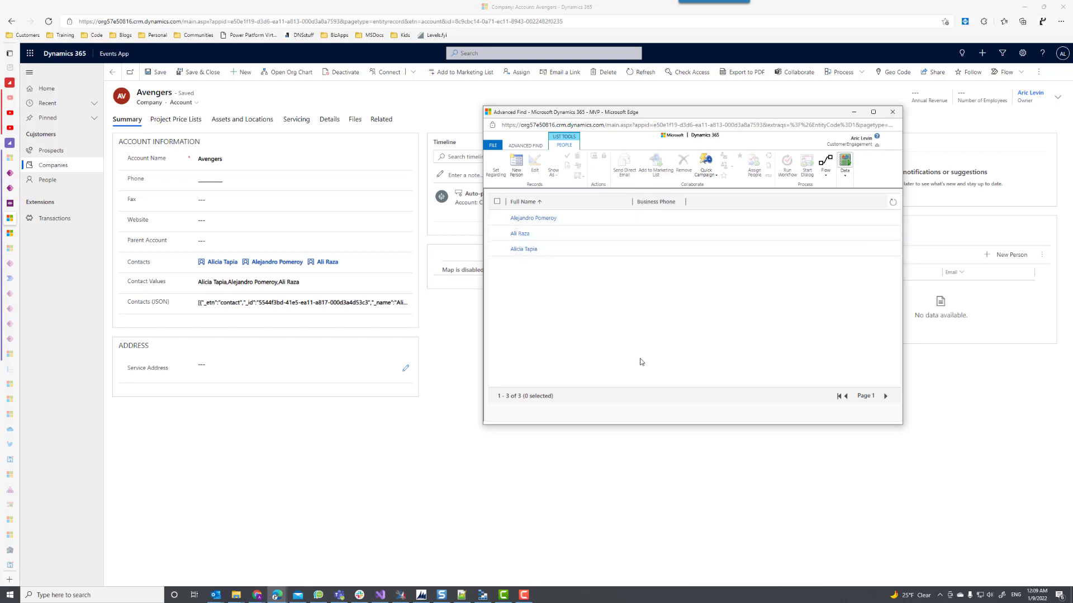
Check the three Avengers contacts in the results, then minimize Advanced Find.
{"action": "mouse_move", "coordinate": [340, 271]}
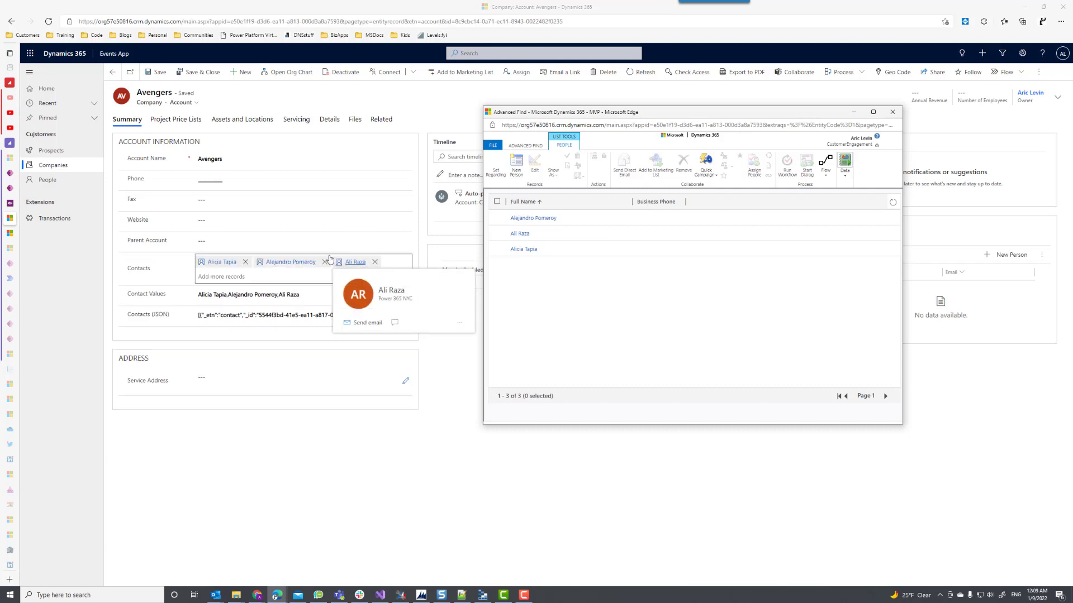
{"action": "left_click", "coordinate": [854, 115]}
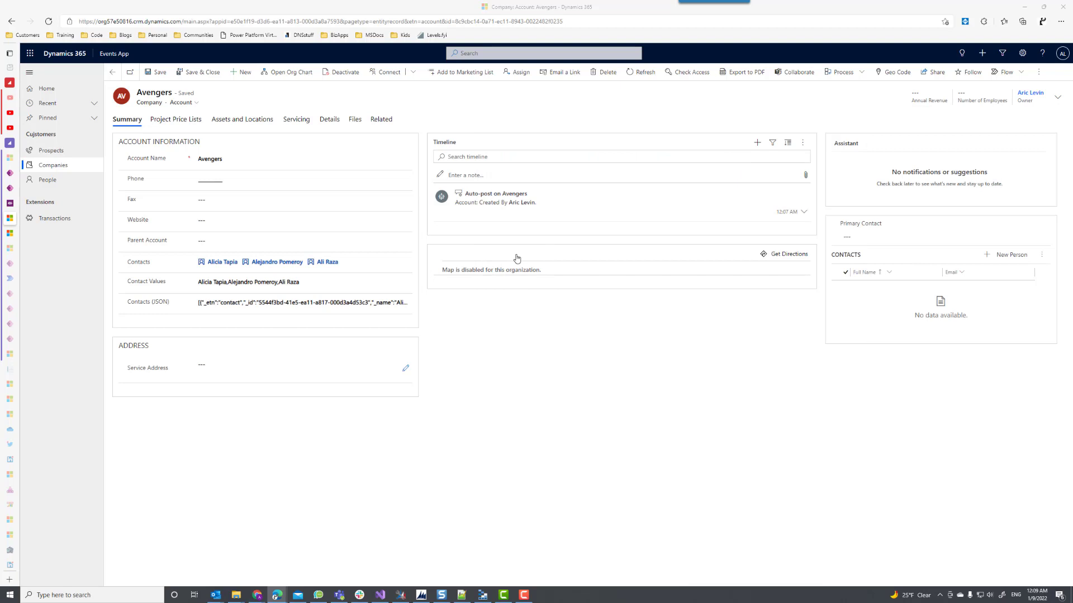
Remove two of the three contacts from Avengers and save with one remaining.
{"action": "left_click", "coordinate": [388, 265]}
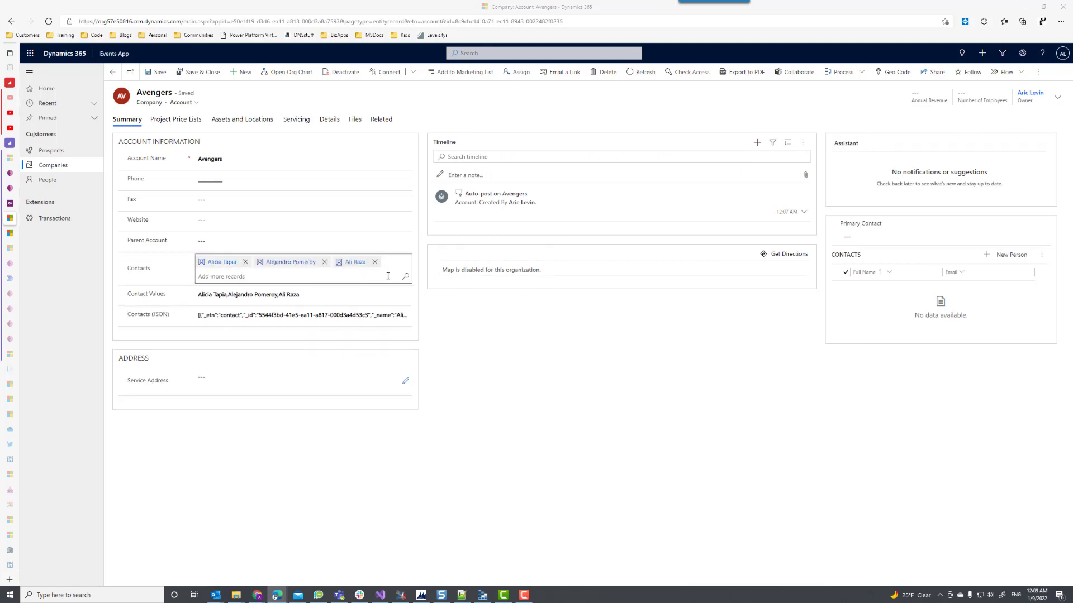
{"action": "left_click", "coordinate": [324, 262]}
{"action": "left_click", "coordinate": [295, 262]}
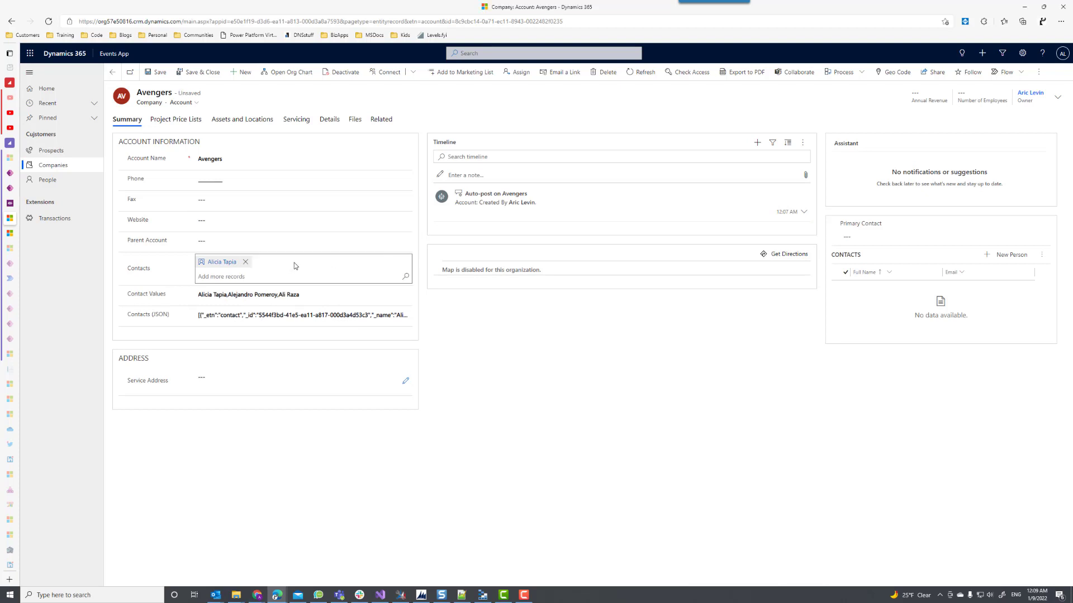
{"action": "left_click", "coordinate": [157, 73]}
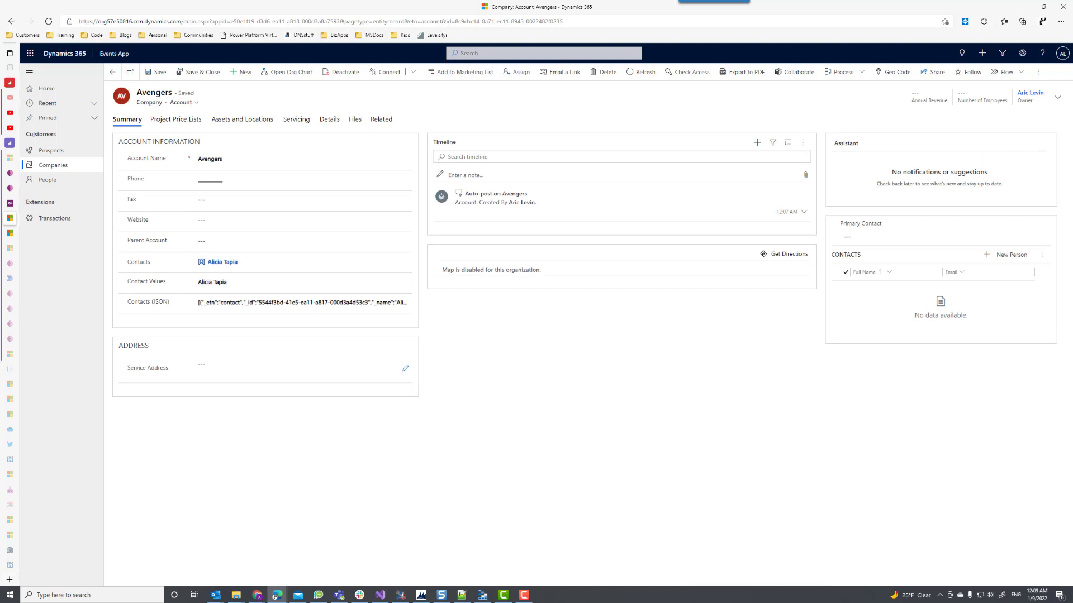
{"action": "left_click_drag", "start_coordinate": [826, 179], "coordinate": [449, 98]}
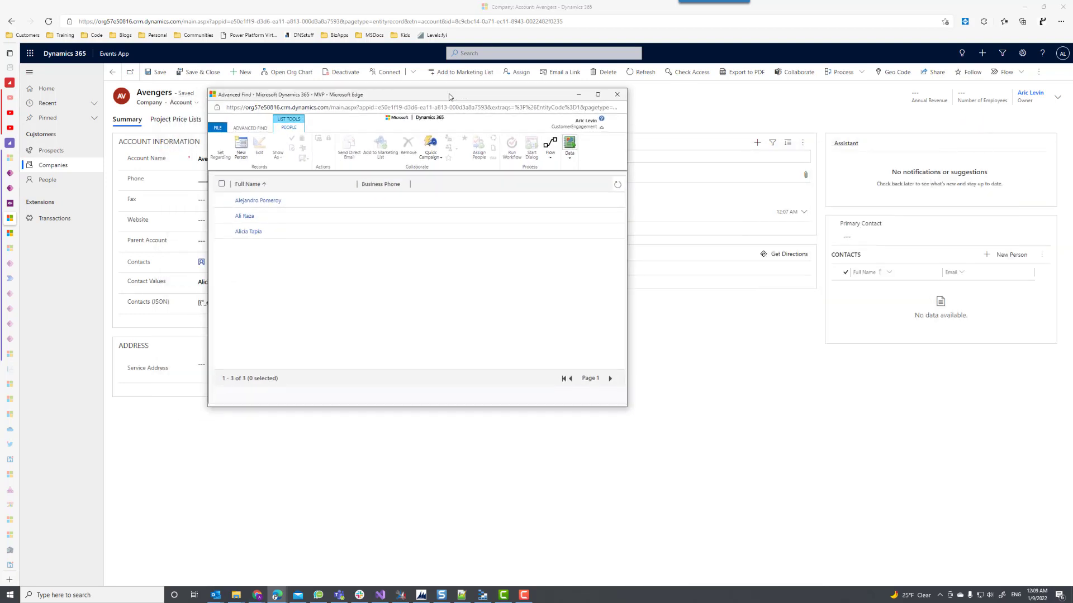
{"action": "left_click", "coordinate": [618, 185]}
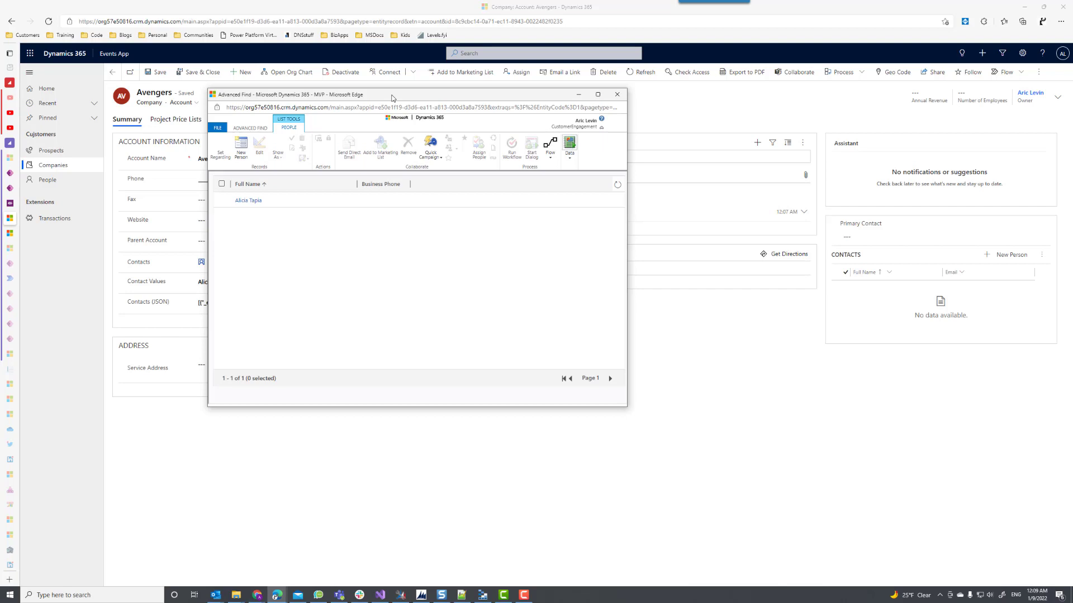
{"action": "left_click_drag", "start_coordinate": [417, 98], "coordinate": [1072, 100]}
{"action": "left_click", "coordinate": [315, 263]}
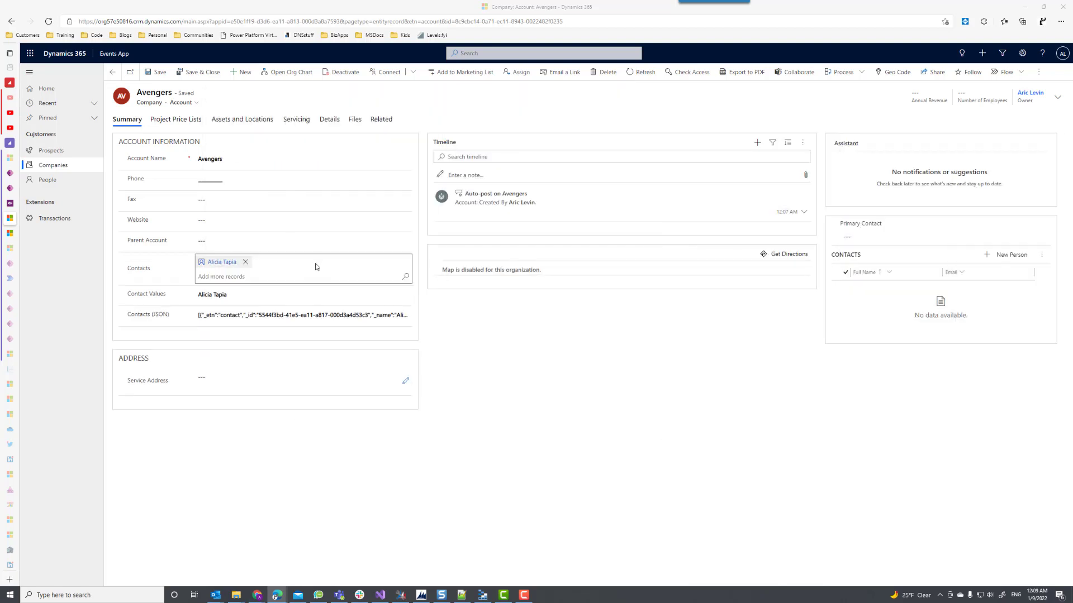
{"action": "left_click", "coordinate": [294, 276]}
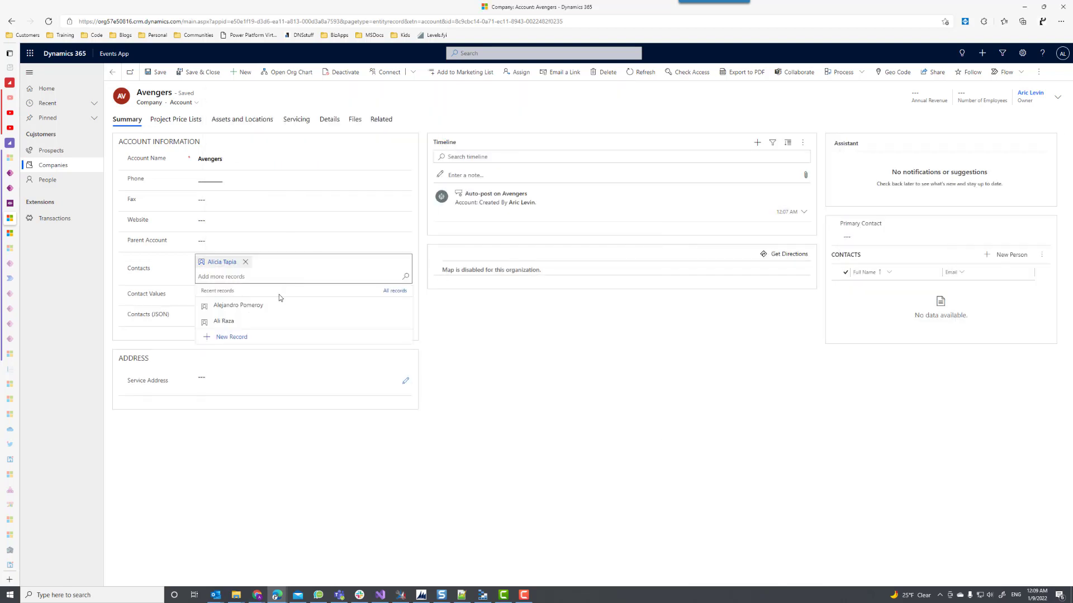
{"action": "left_click", "coordinate": [271, 305]}
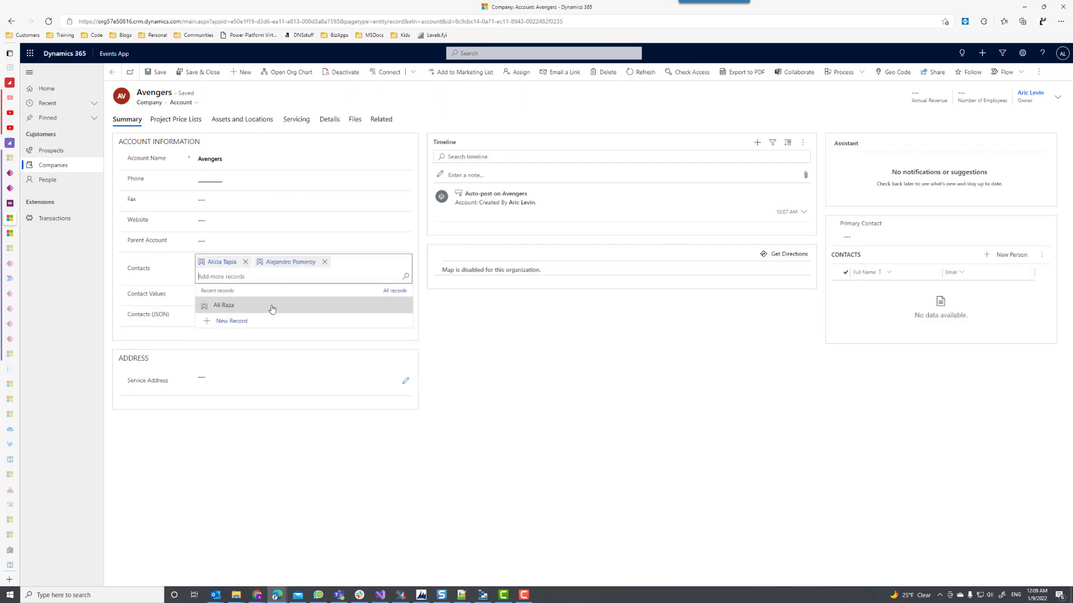
{"action": "left_click", "coordinate": [158, 76]}
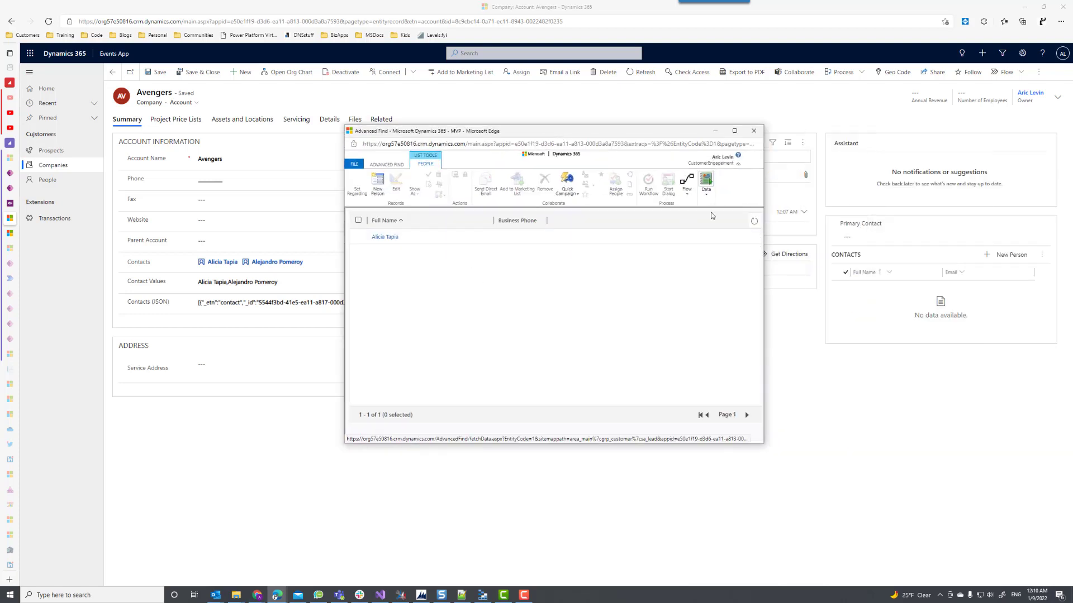
Refresh Advanced Find to confirm both contacts, then minimize it for the Plugin Registration Tool.
{"action": "left_click", "coordinate": [754, 223]}
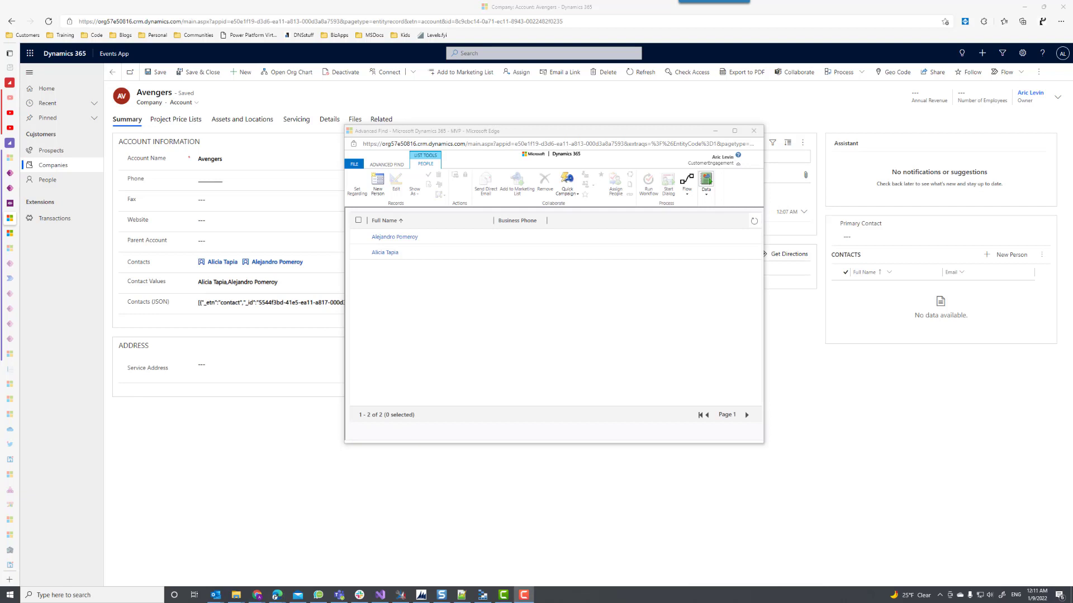
{"action": "left_click", "coordinate": [715, 132]}
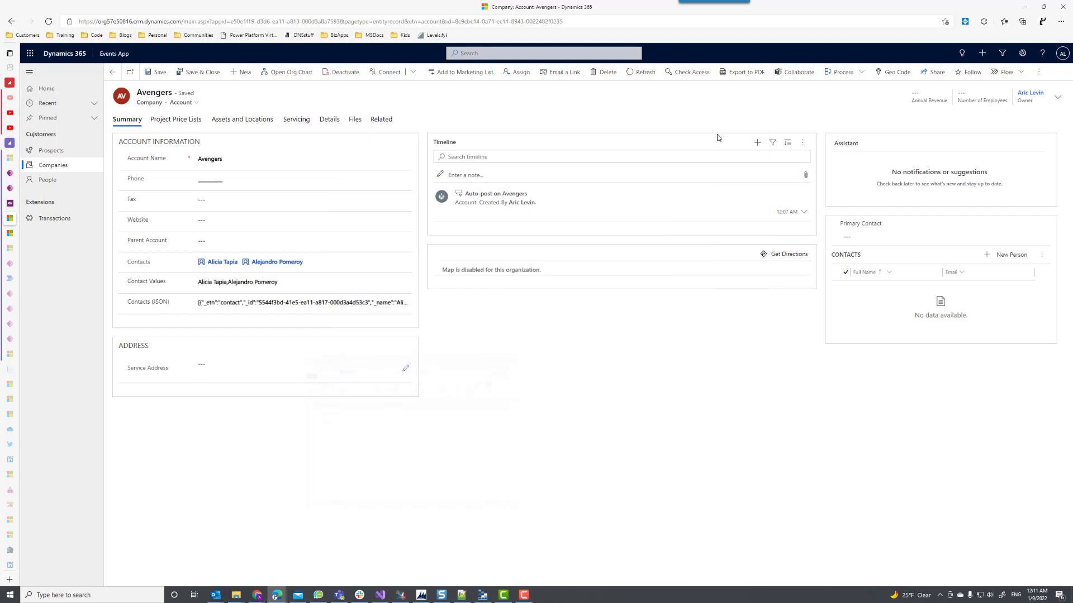
{"action": "left_click", "coordinate": [421, 596]}
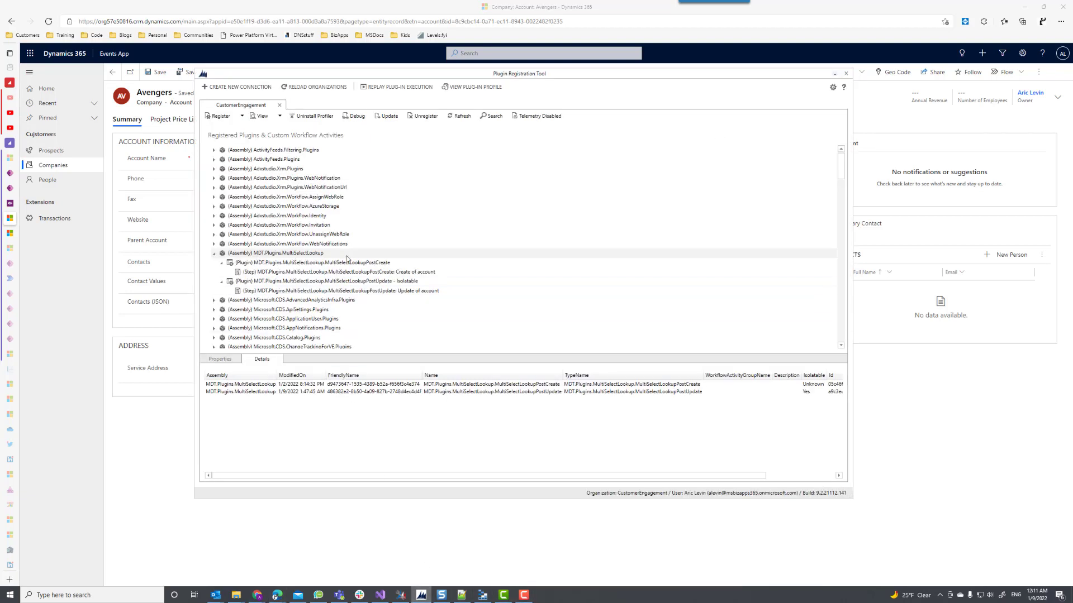
Review the PostCreate, PostUpdate and Create of account step settings, closing unchanged and minimizing the tool.
{"action": "left_click", "coordinate": [280, 266]}
{"action": "left_click", "coordinate": [291, 283]}
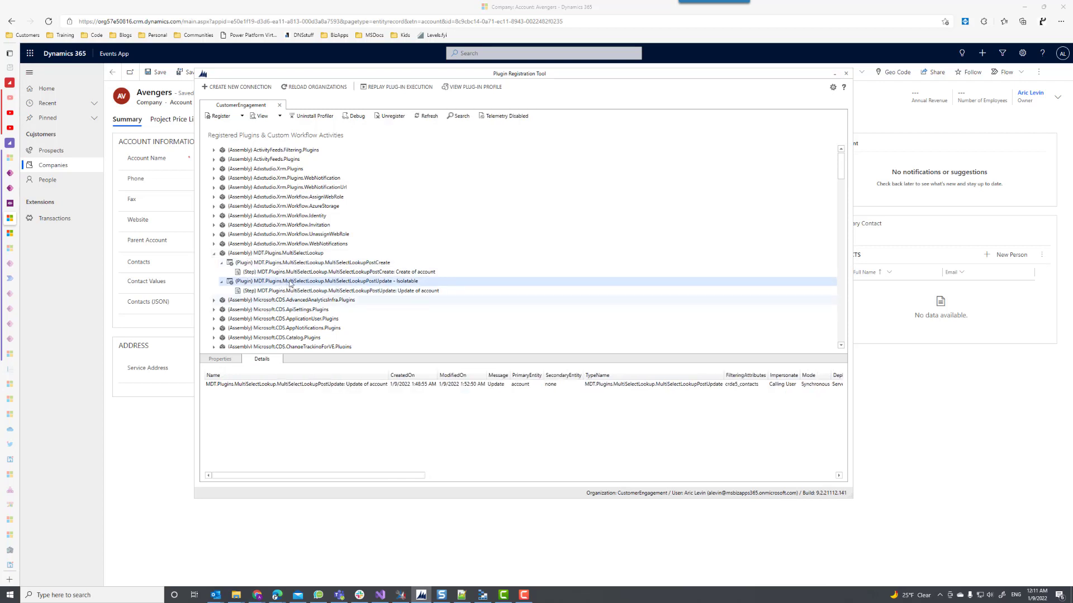
{"action": "double_click", "coordinate": [348, 272]}
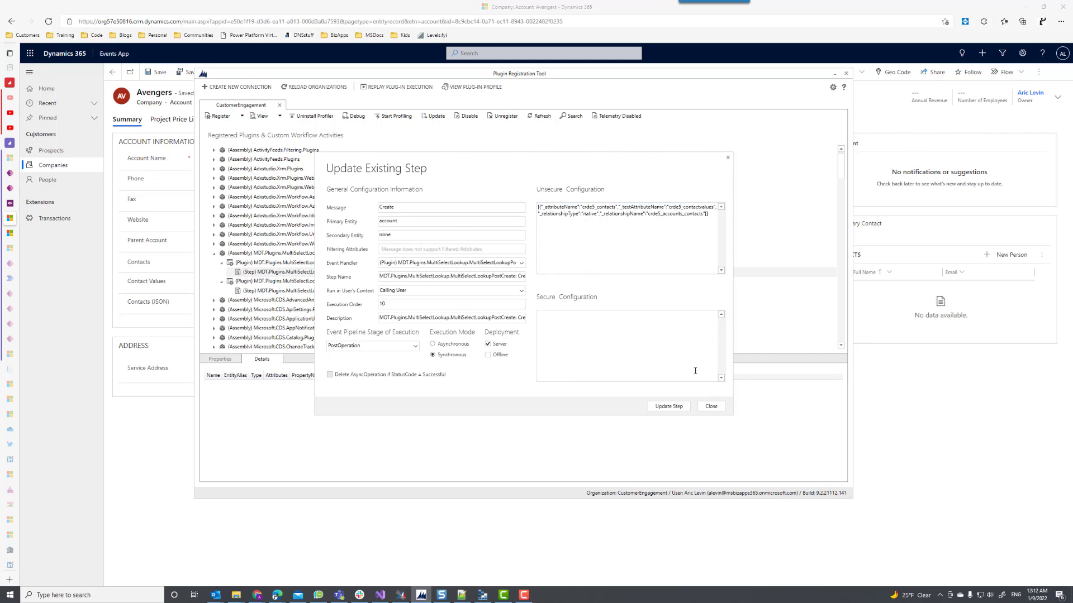
{"action": "left_click", "coordinate": [711, 408]}
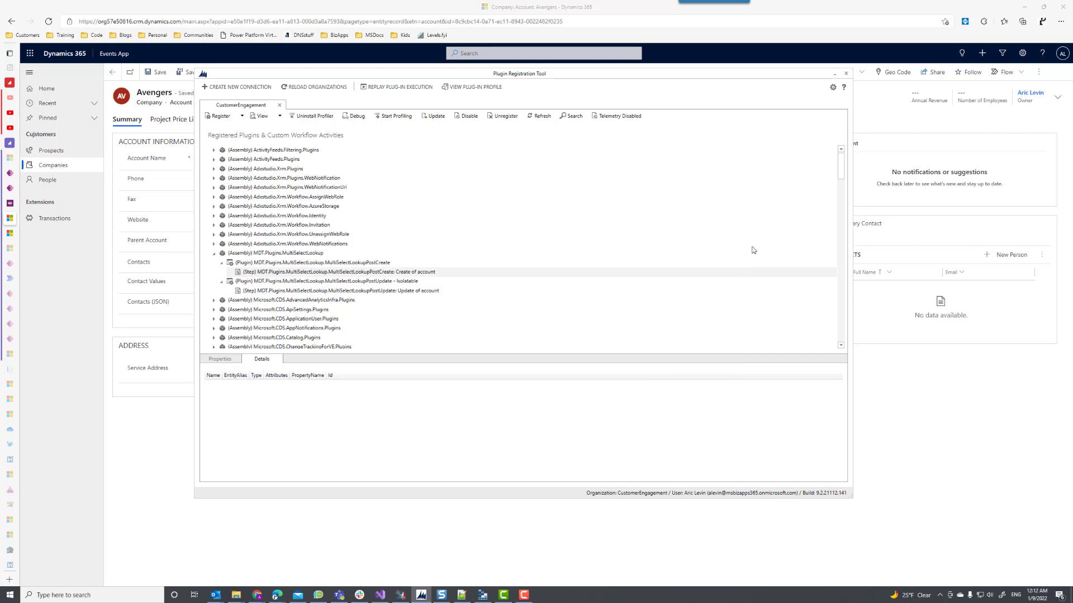
{"action": "left_click", "coordinate": [834, 73]}
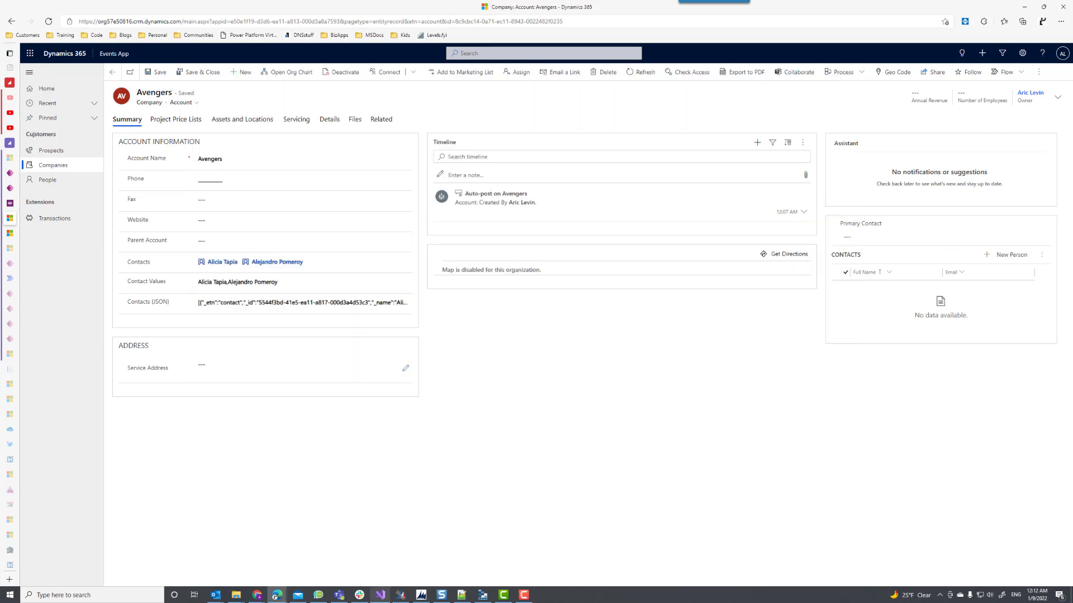
In Visual Studio, review the MultiSelectLookupPostCreate.cs constructor on lines 18–25.
{"action": "mouse_move", "coordinate": [378, 599]}
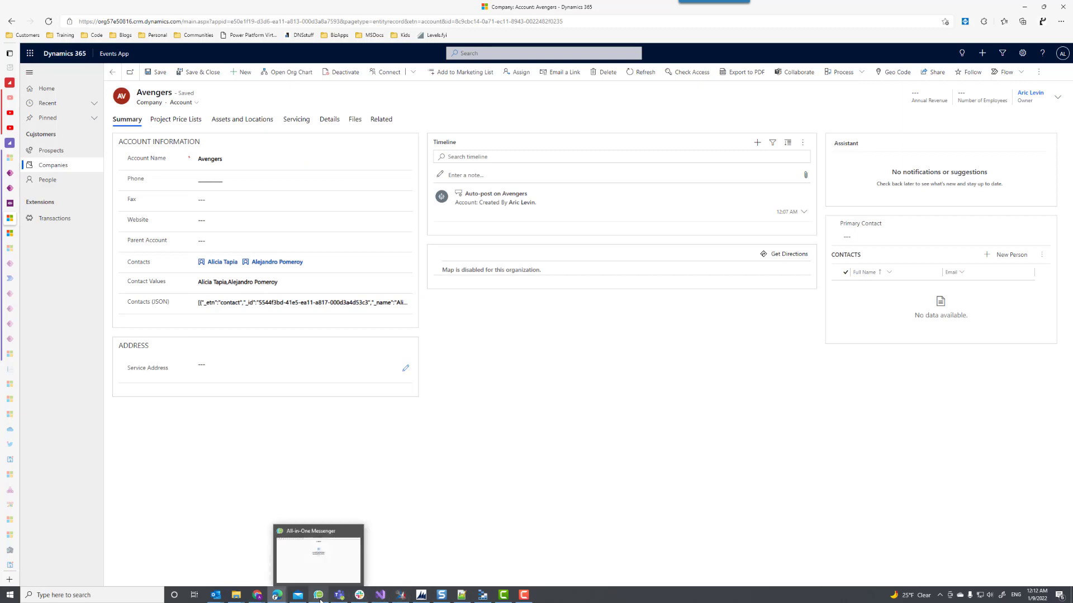
{"action": "left_click", "coordinate": [384, 564]}
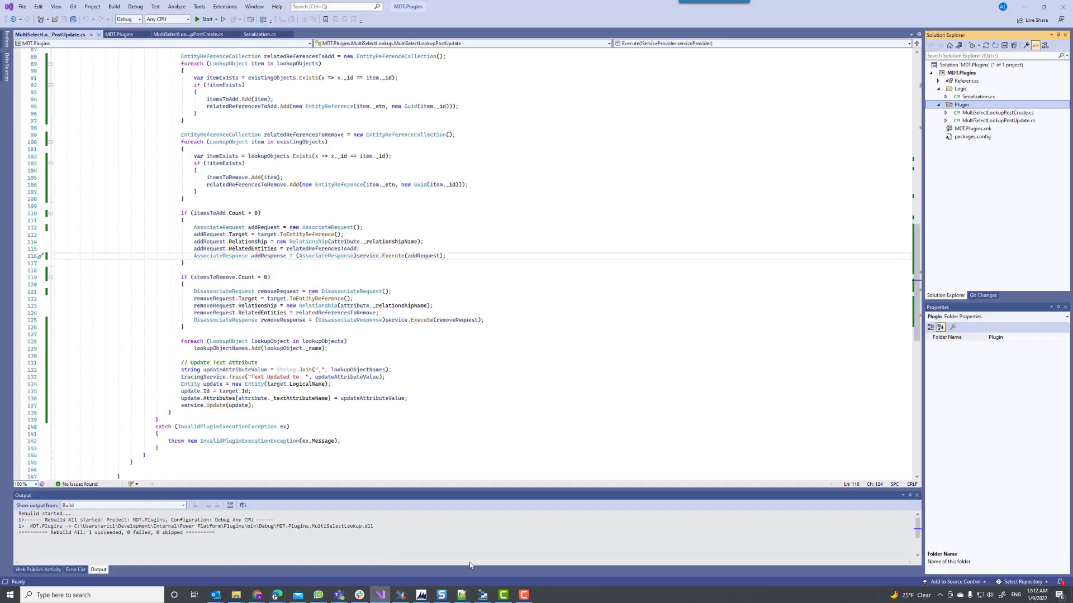
{"action": "left_click", "coordinate": [187, 34]}
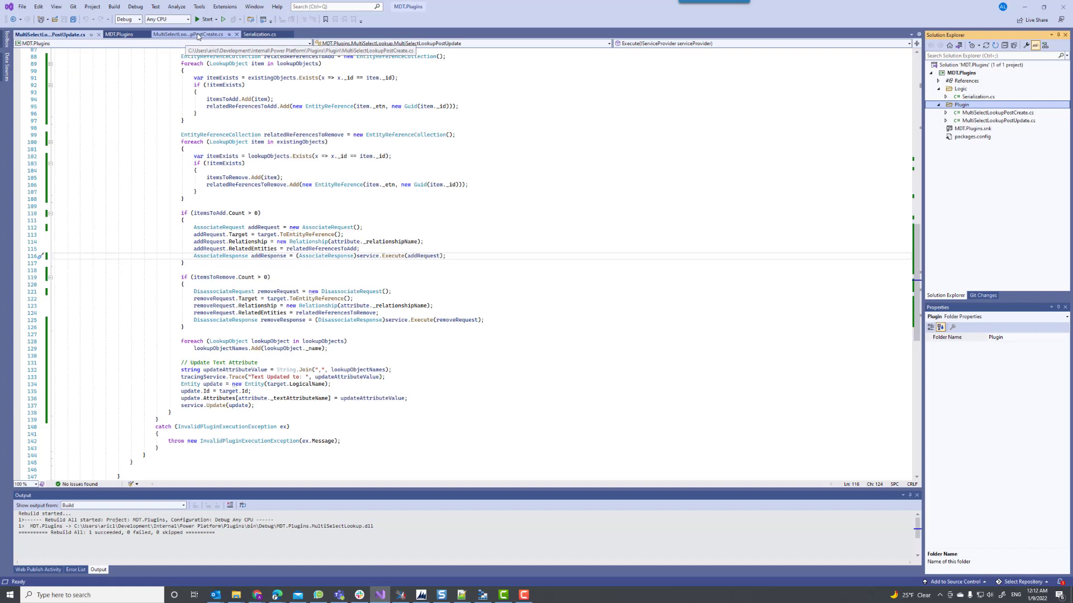
{"action": "scroll", "coordinate": [269, 253], "scroll_direction": "up", "scroll_amount": 1}
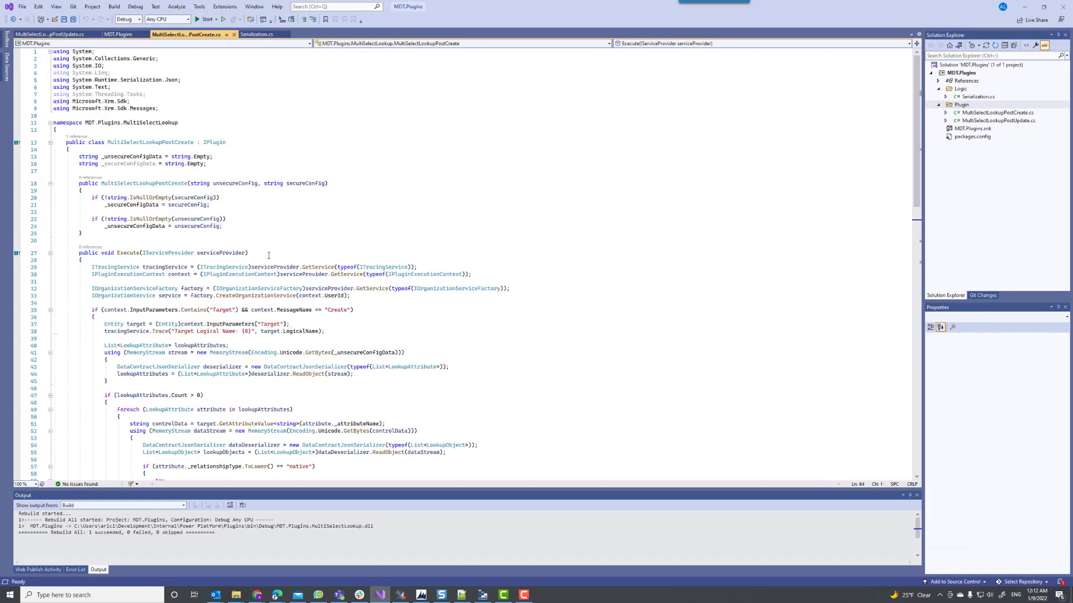
{"action": "left_click_drag", "start_coordinate": [104, 231], "coordinate": [39, 182]}
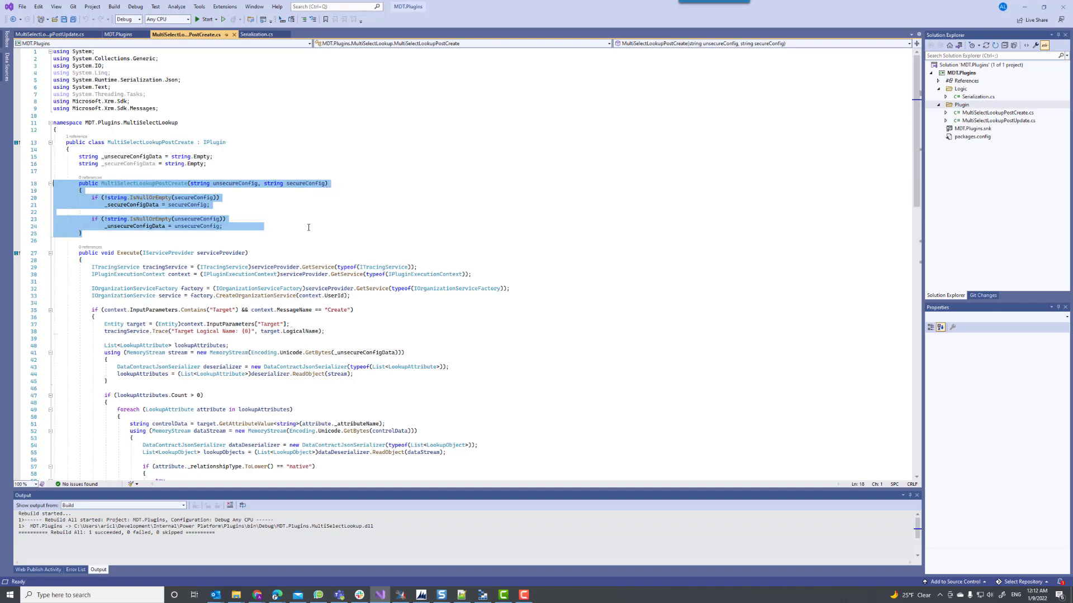
{"action": "left_click", "coordinate": [347, 224]}
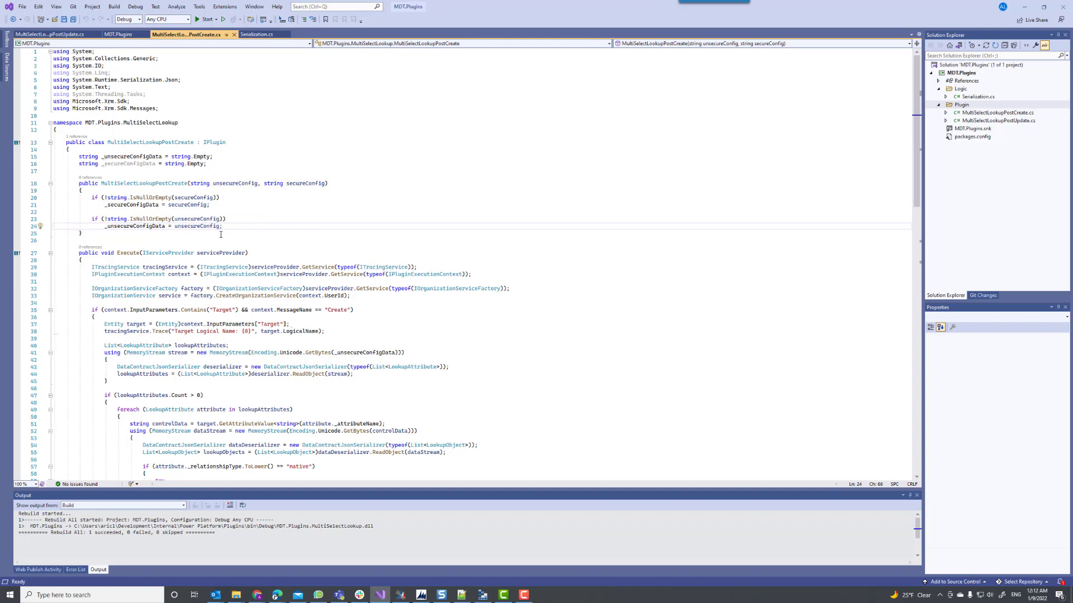
{"action": "scroll", "coordinate": [431, 244], "scroll_direction": "down", "scroll_amount": 3}
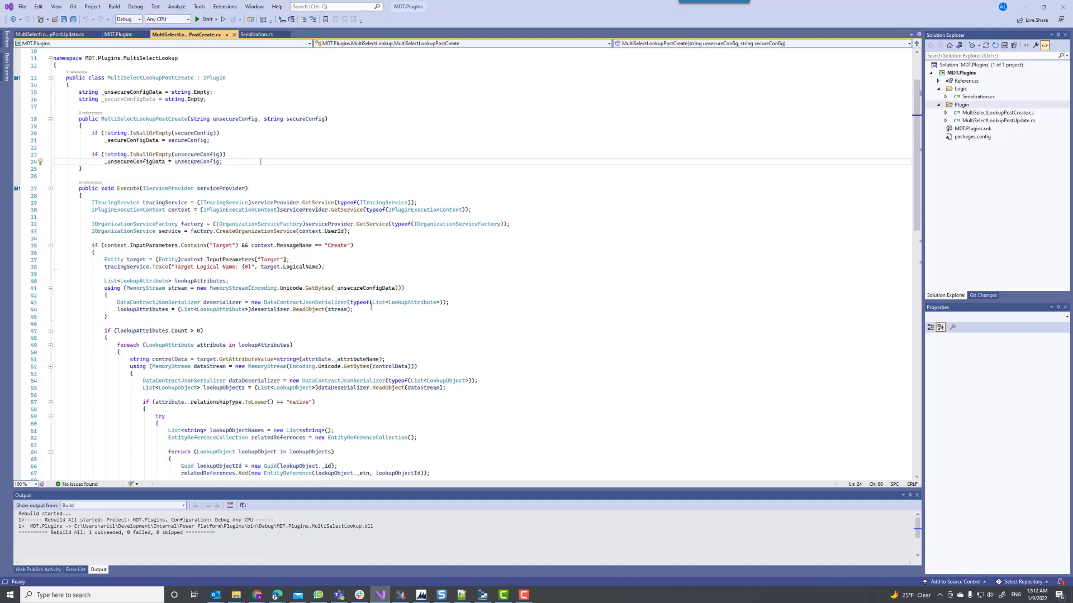
Trace the LookupAttribute type from line 43 to its class definition in Serialization.cs.
{"action": "double_click", "coordinate": [405, 302]}
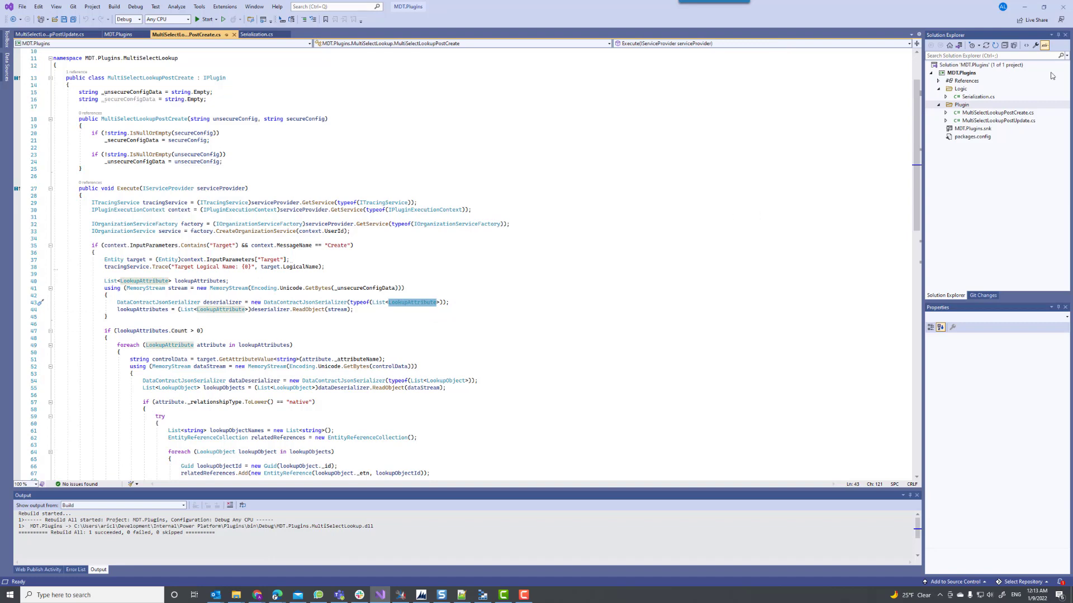
{"action": "double_click", "coordinate": [978, 97]}
{"action": "scroll", "coordinate": [300, 228], "scroll_direction": "up", "scroll_amount": 10}
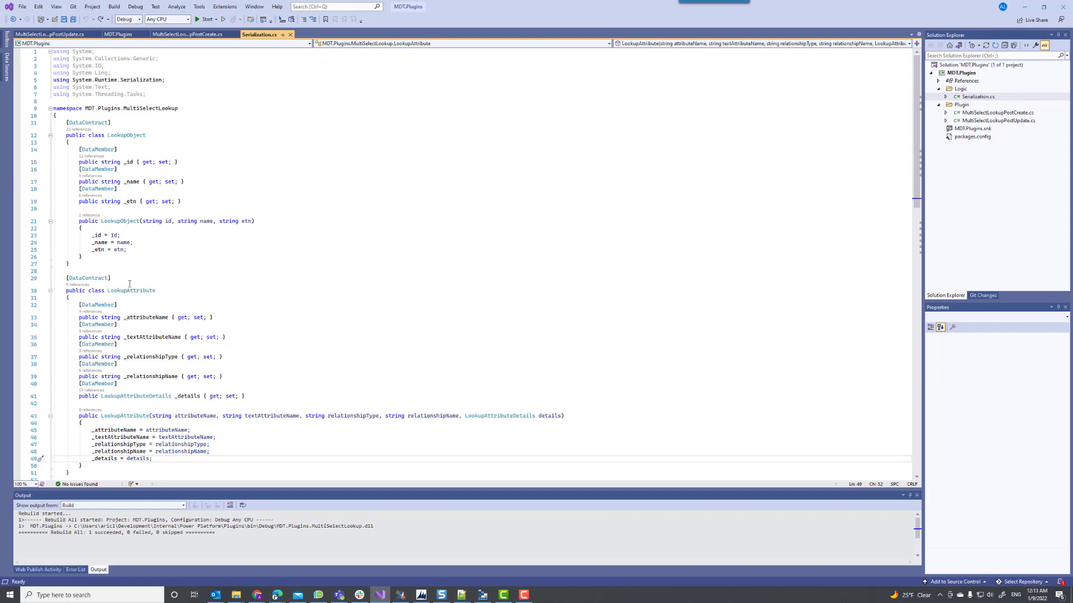
{"action": "scroll", "coordinate": [301, 284], "scroll_direction": "down", "scroll_amount": 3}
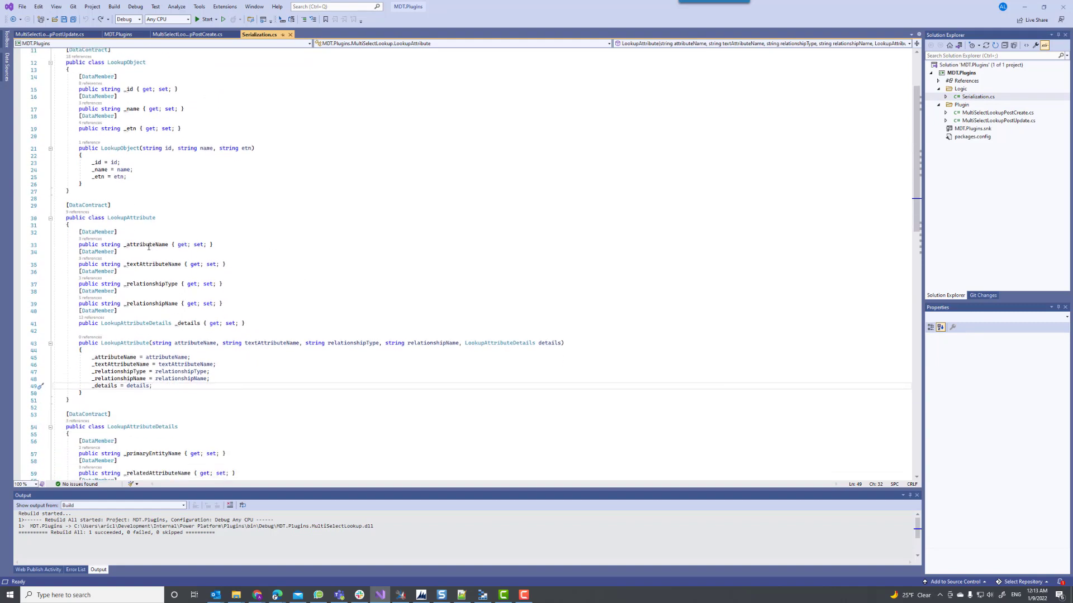